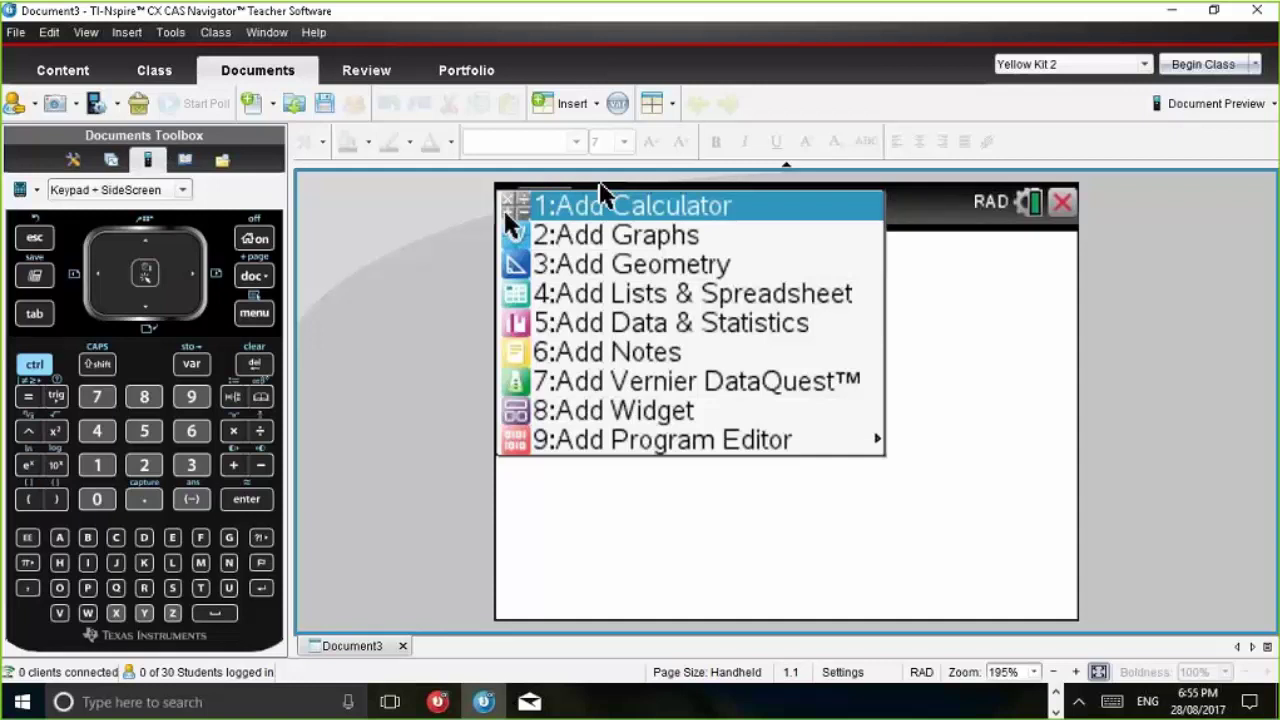
Add a Calculator application as page 1.1 of the new document.
{"action": "left_click", "coordinate": [618, 206]}
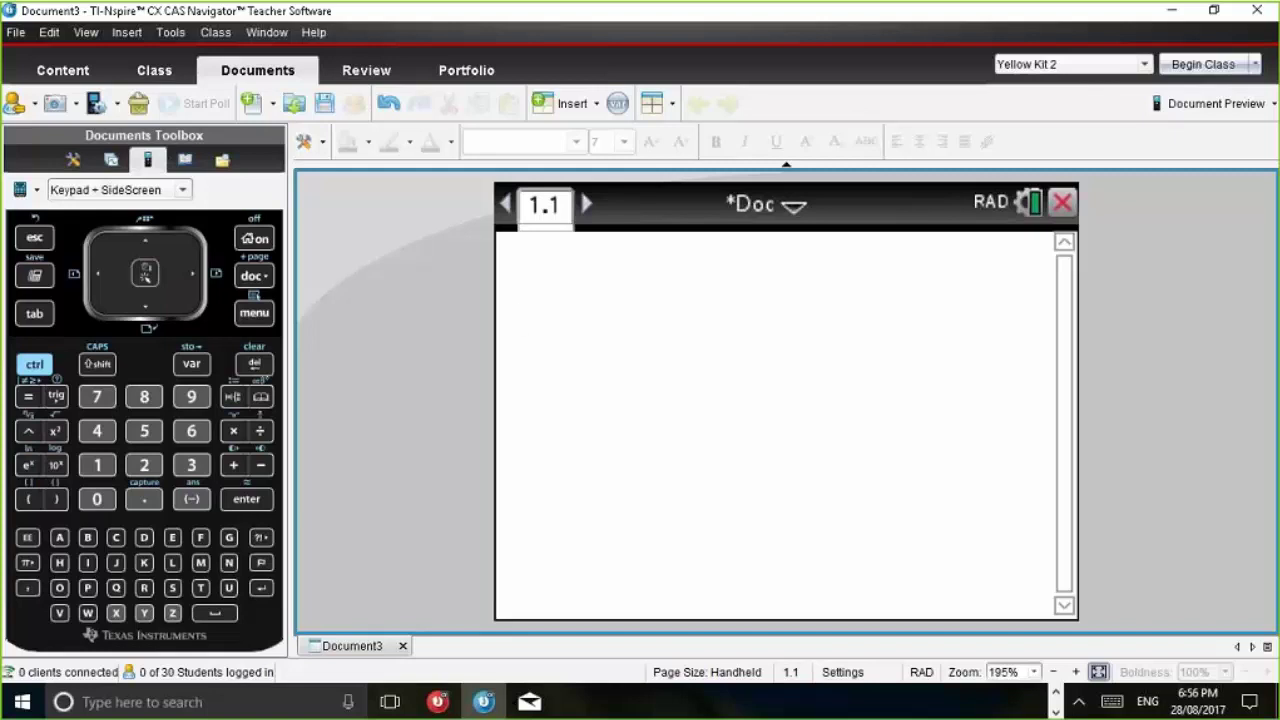
Insert a Graphs page as page 1.2 with ctrl+doc.
{"action": "left_click", "coordinate": [35, 366]}
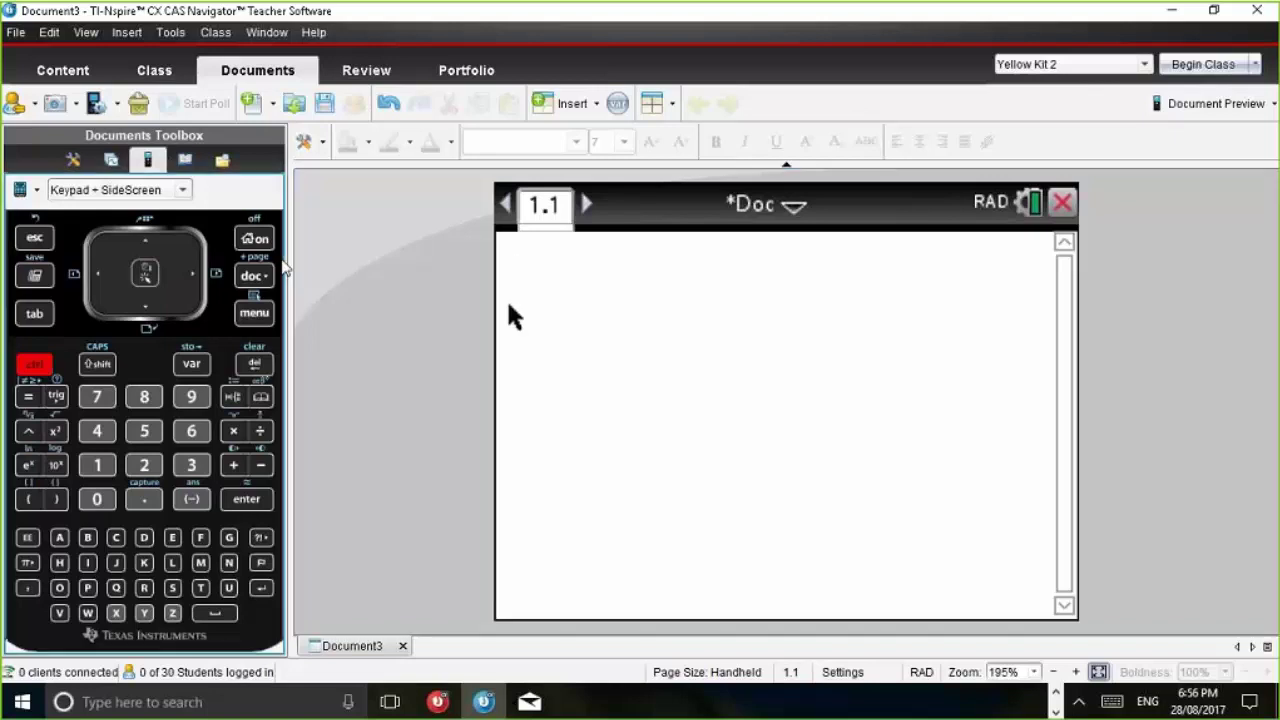
{"action": "left_click", "coordinate": [256, 278]}
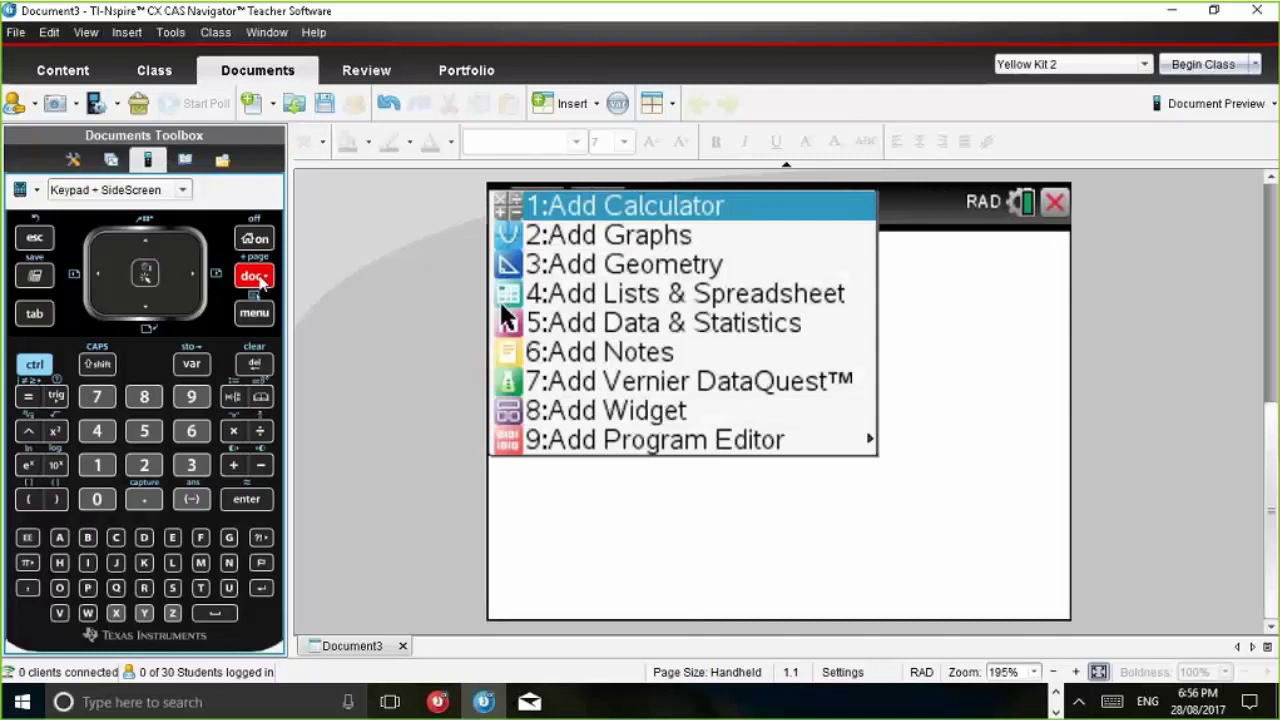
{"action": "left_click", "coordinate": [607, 240]}
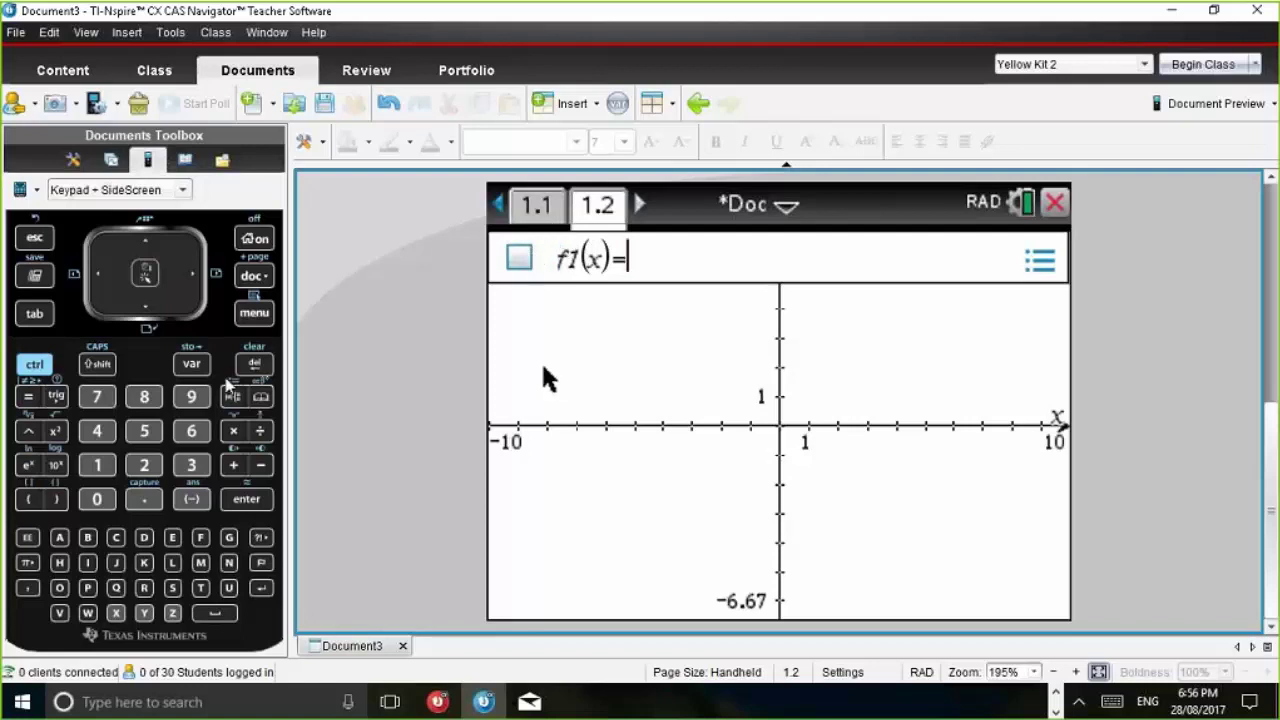
Flip back to Calculator page 1.1, then return to Graphs page 1.2.
{"action": "left_click", "coordinate": [34, 365]}
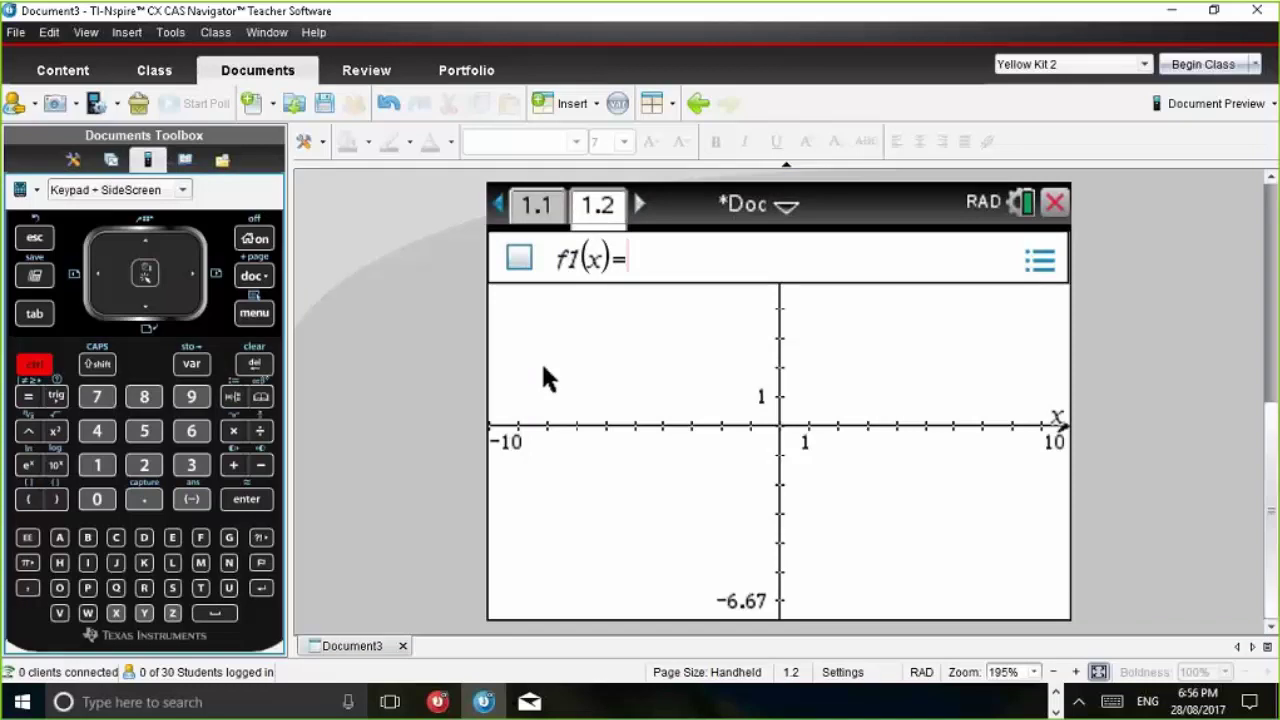
{"action": "left_click", "coordinate": [98, 278]}
{"action": "left_click", "coordinate": [37, 366]}
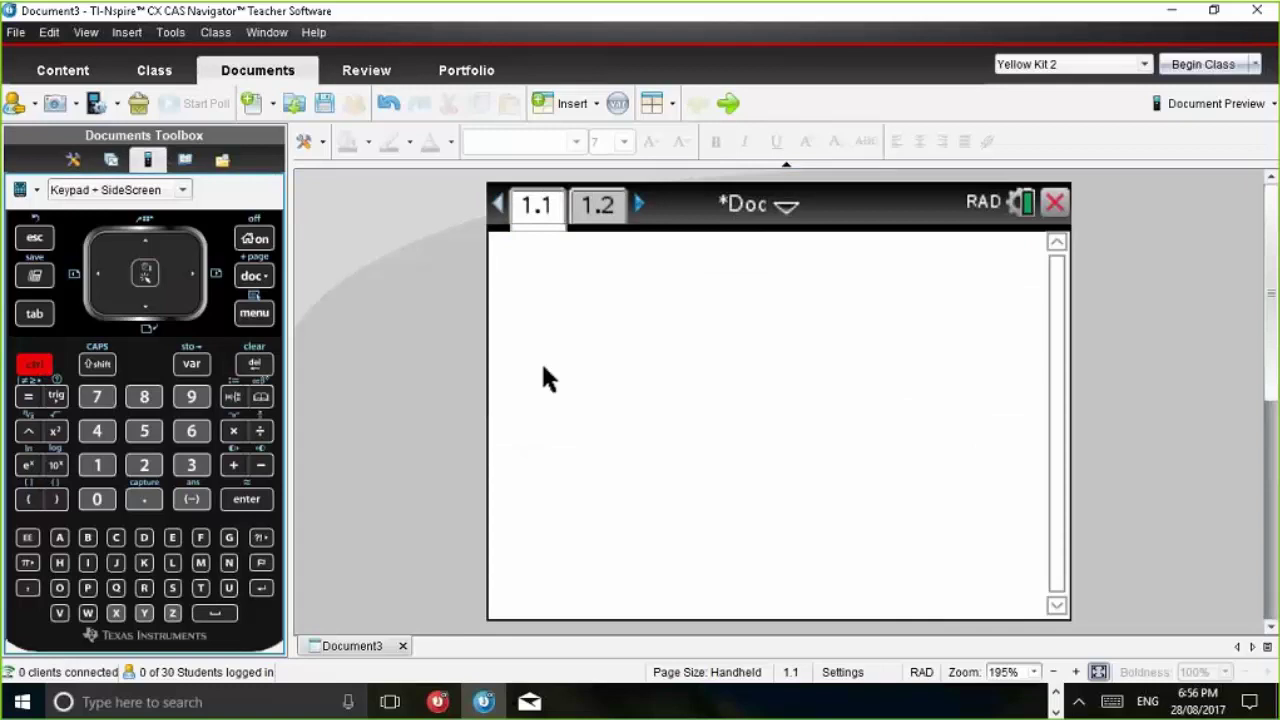
{"action": "left_click", "coordinate": [196, 278]}
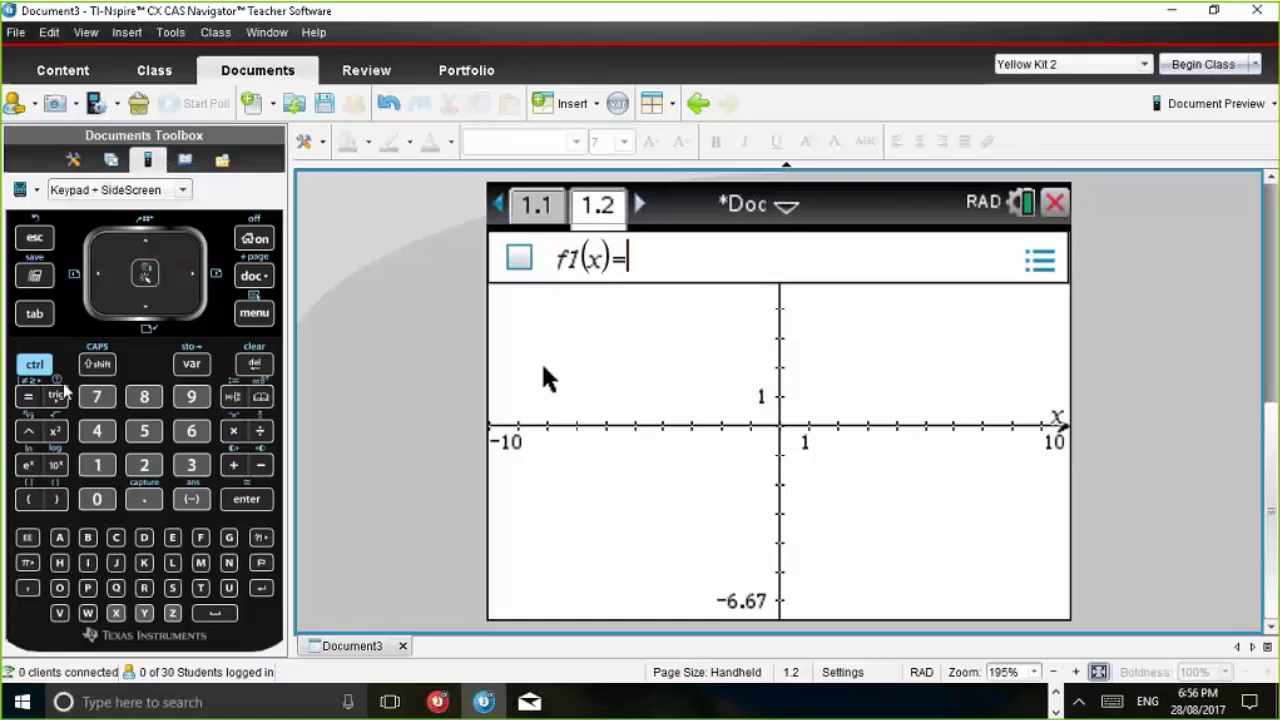
Insert problem 2 with Calculator page 2.1 followed by Graphs page 2.2.
{"action": "left_click", "coordinate": [256, 277]}
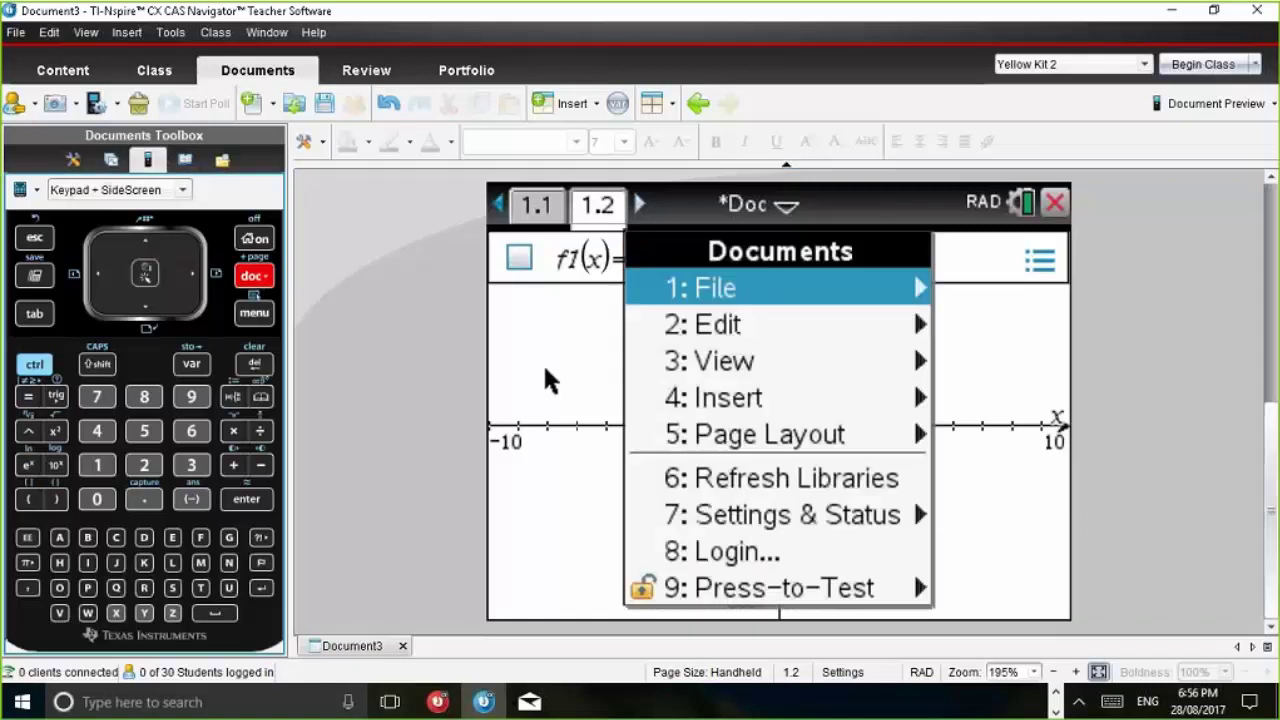
{"action": "left_click", "coordinate": [97, 431]}
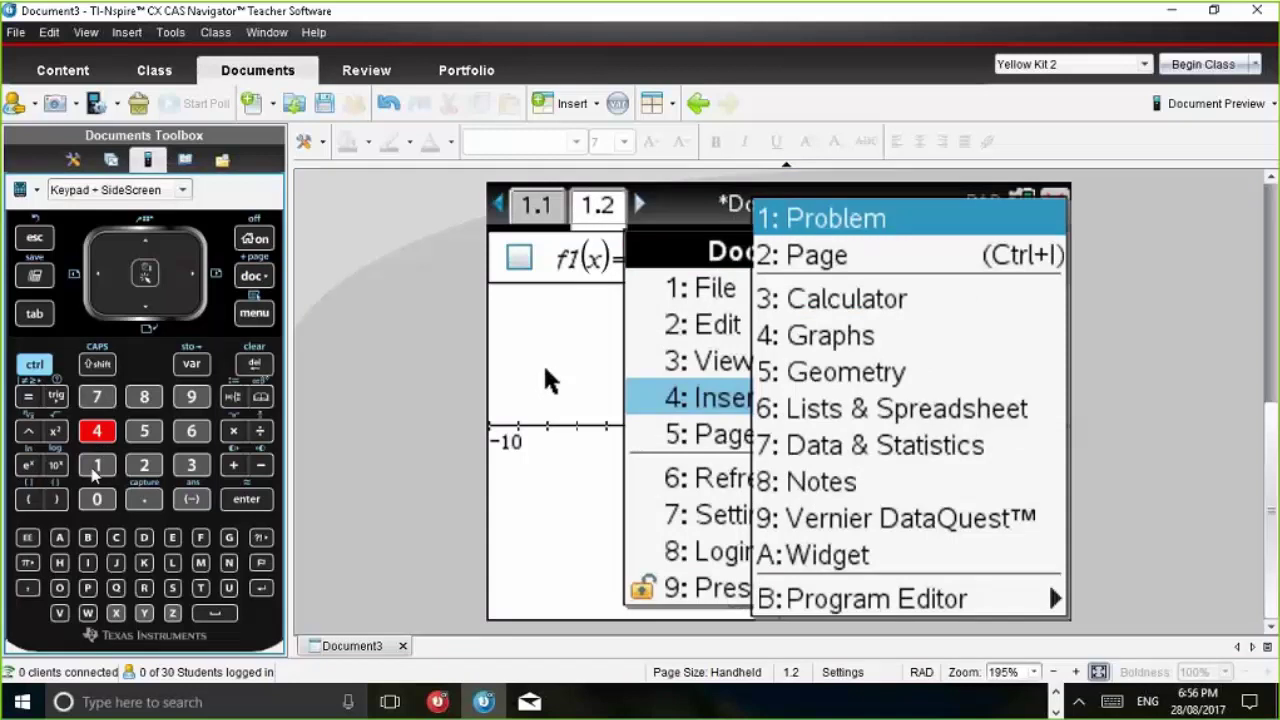
{"action": "left_click", "coordinate": [93, 468]}
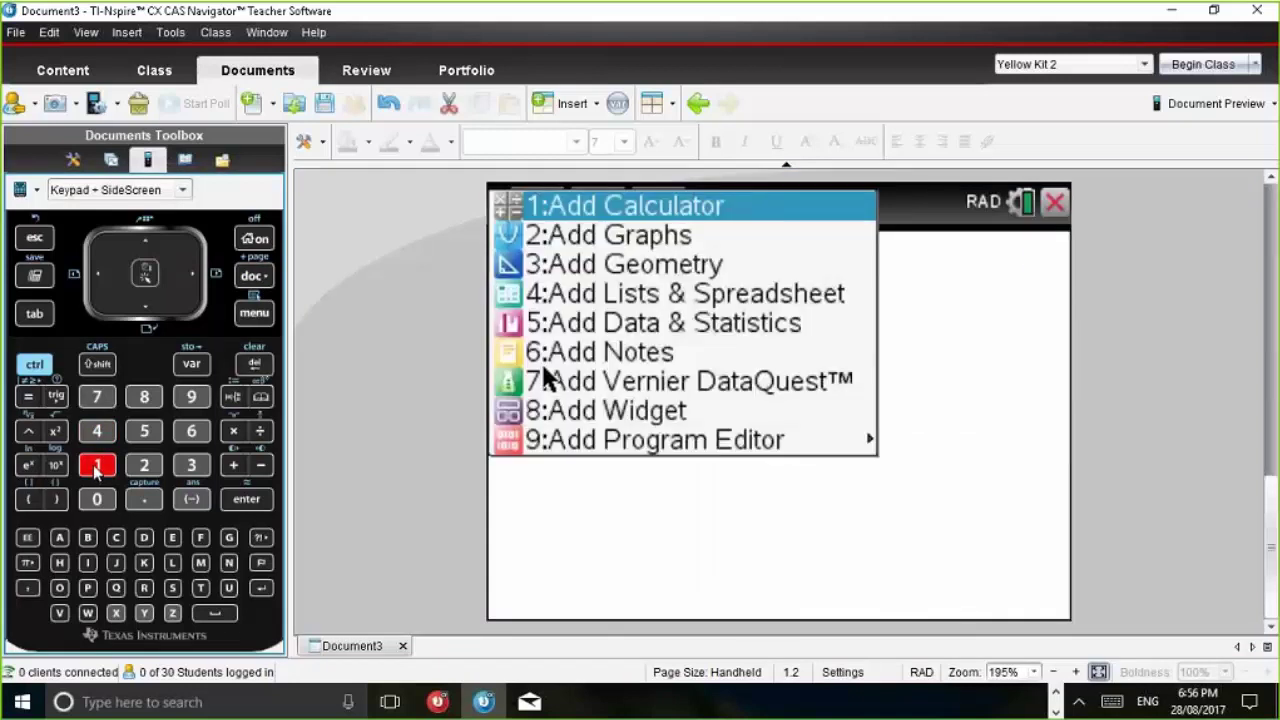
{"action": "left_click", "coordinate": [95, 468]}
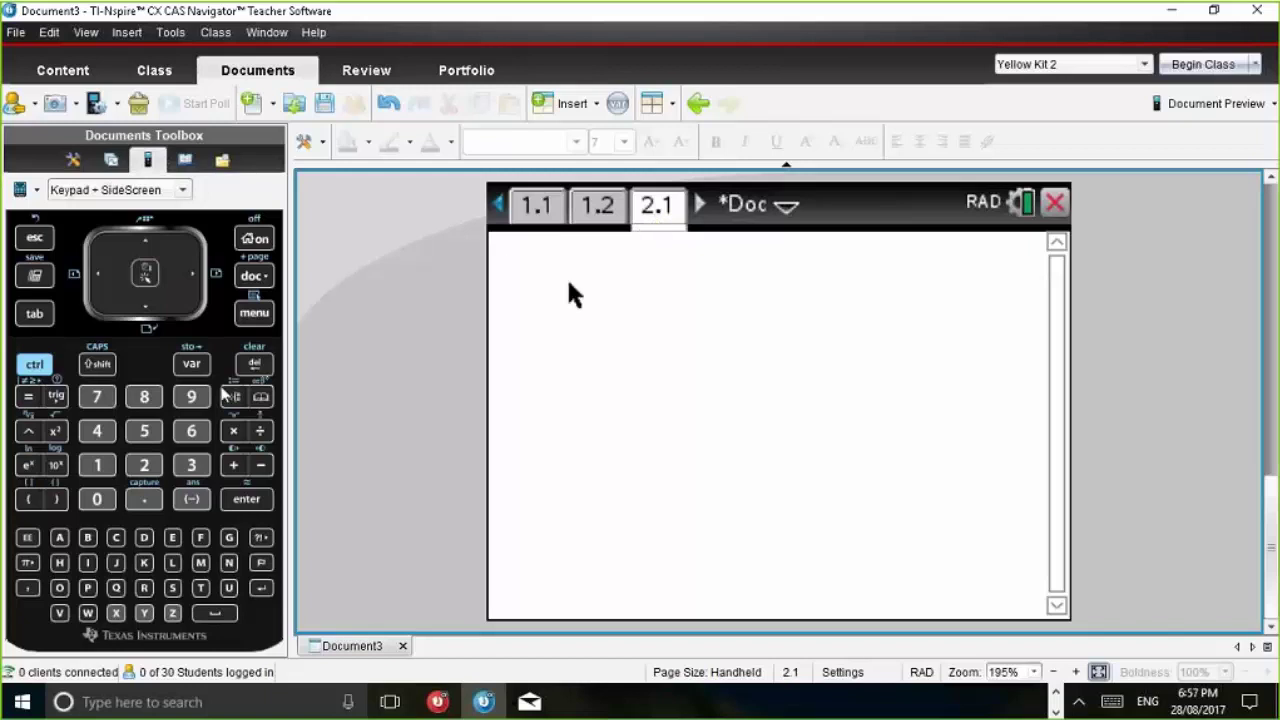
{"action": "left_click", "coordinate": [257, 279]}
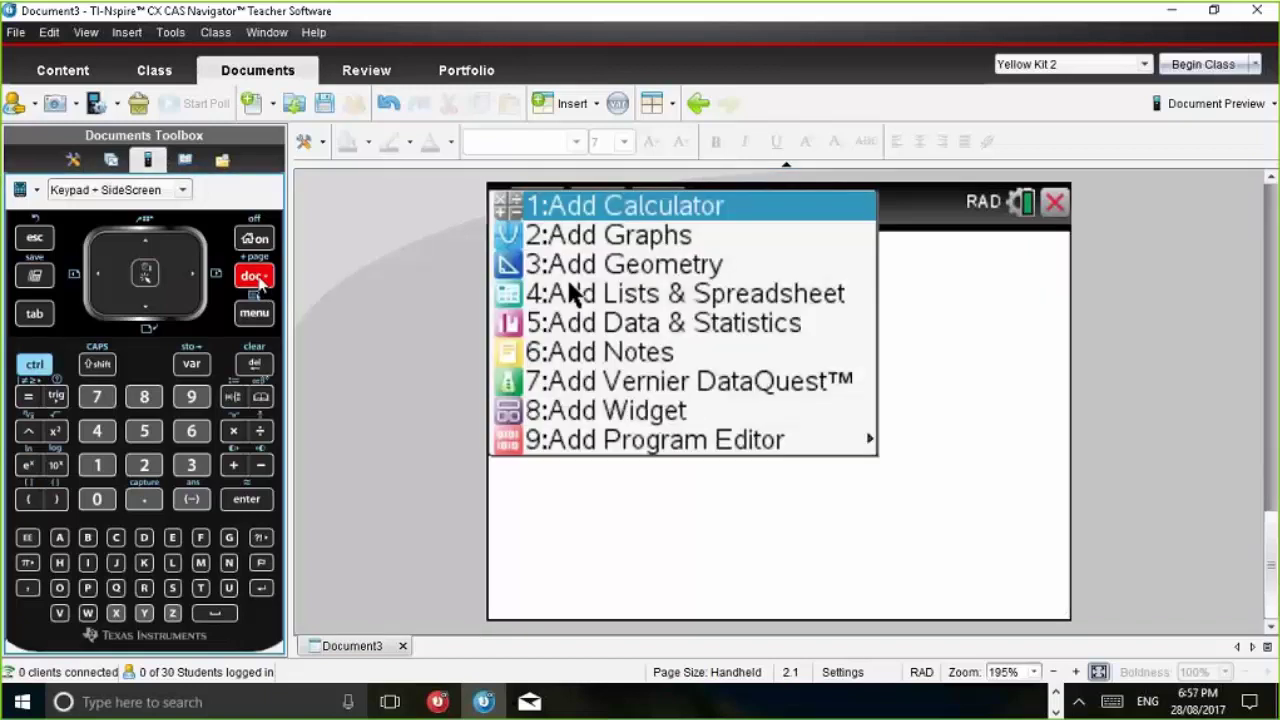
{"action": "left_click", "coordinate": [145, 467]}
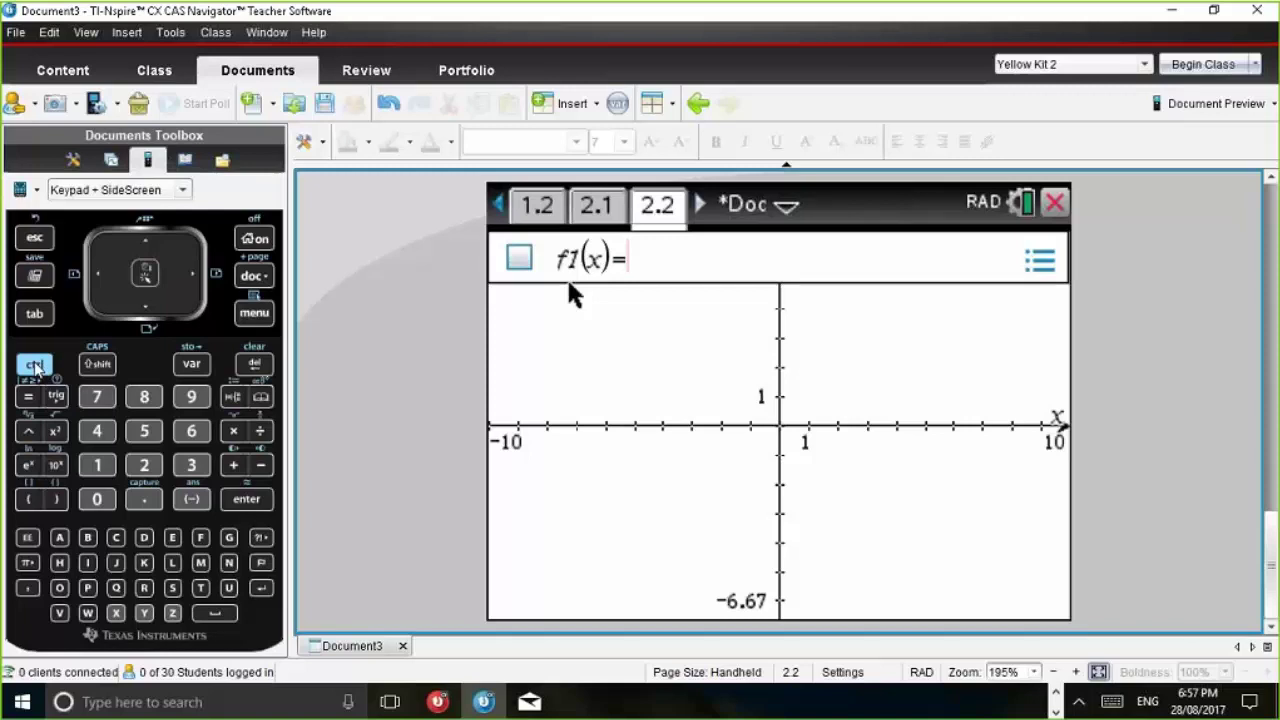
Insert problem 3 with Calculator page 3.1 and Graphs page 3.2.
{"action": "left_click", "coordinate": [257, 277]}
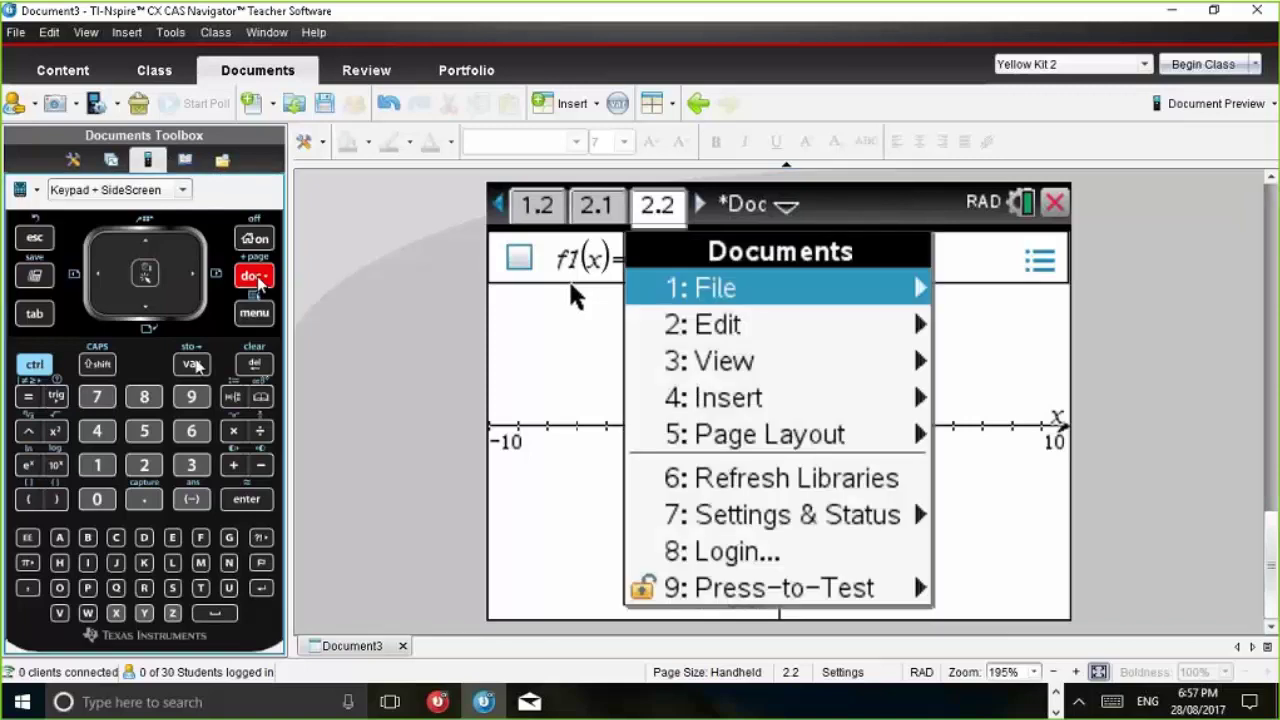
{"action": "left_click", "coordinate": [97, 431]}
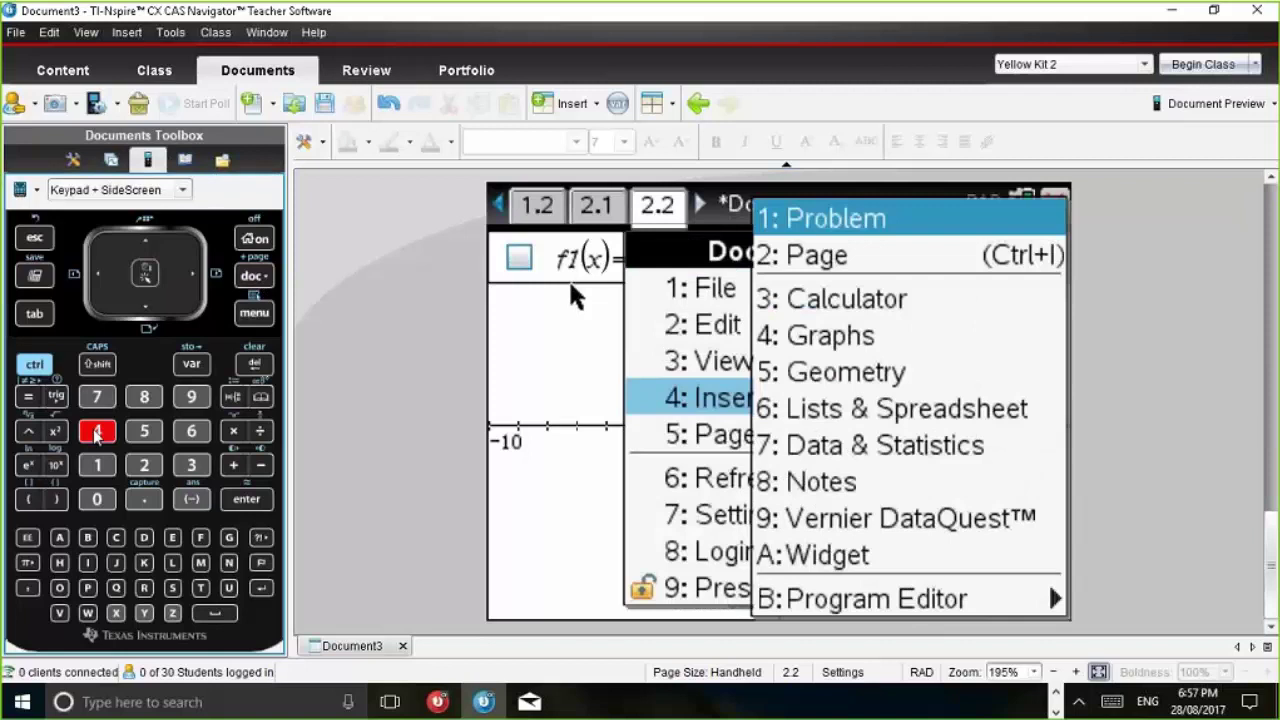
{"action": "left_click", "coordinate": [98, 466]}
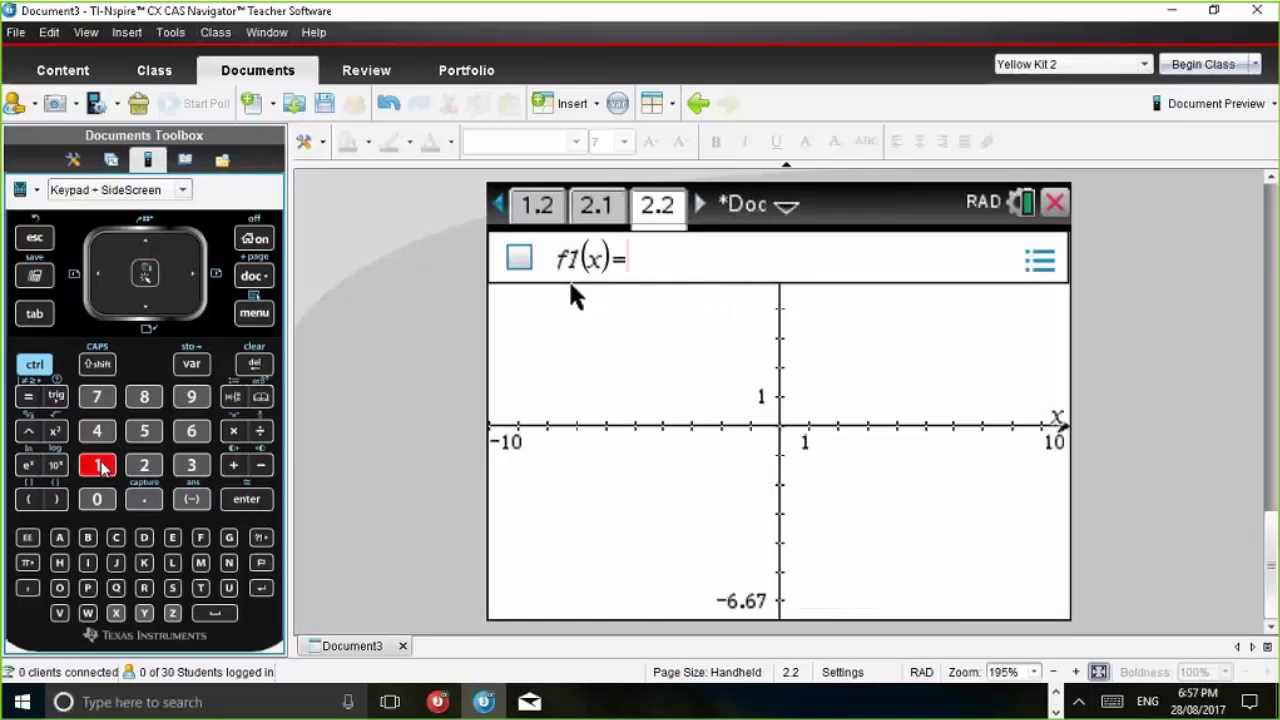
{"action": "left_click", "coordinate": [99, 466]}
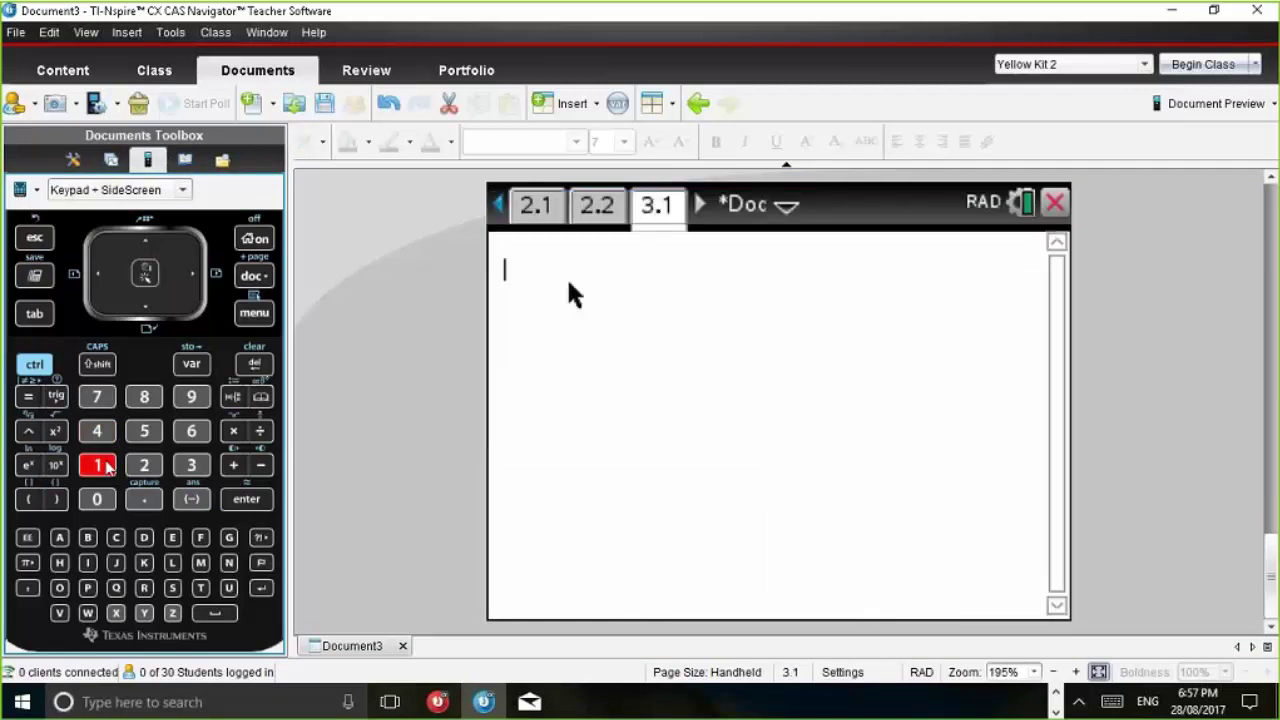
{"action": "left_click", "coordinate": [35, 364]}
{"action": "left_click", "coordinate": [256, 278]}
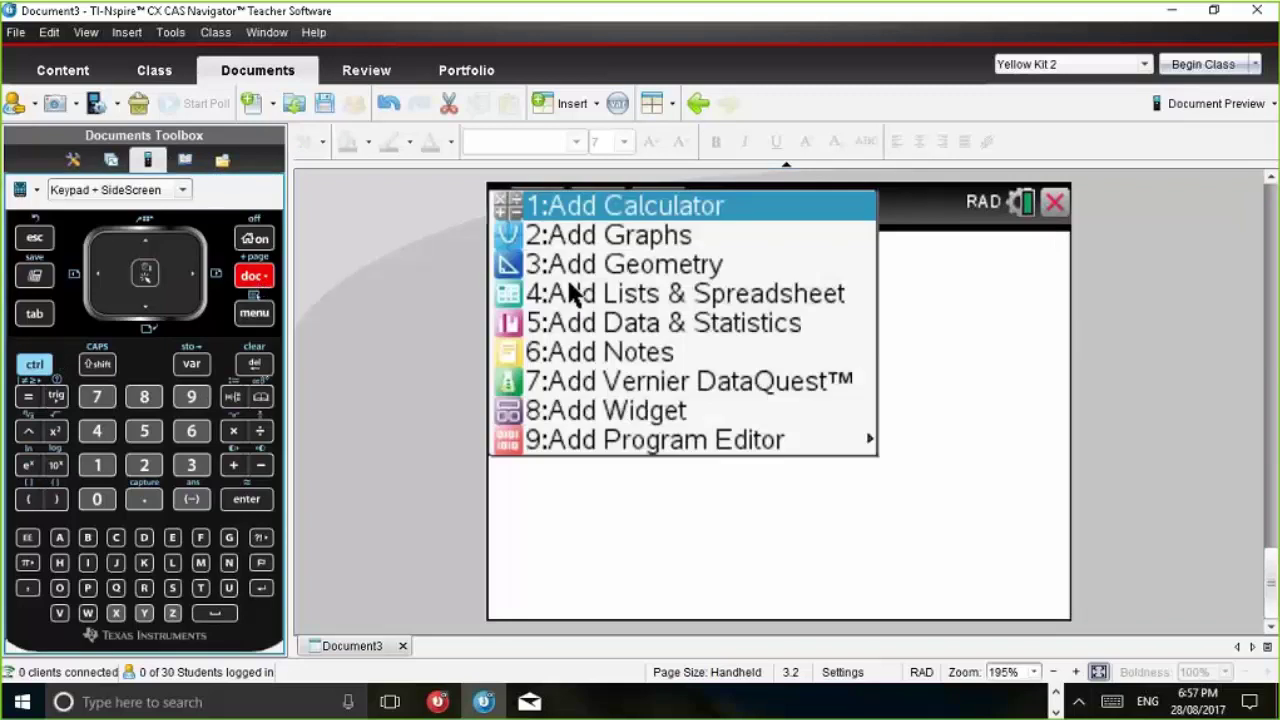
{"action": "key", "text": "2"}
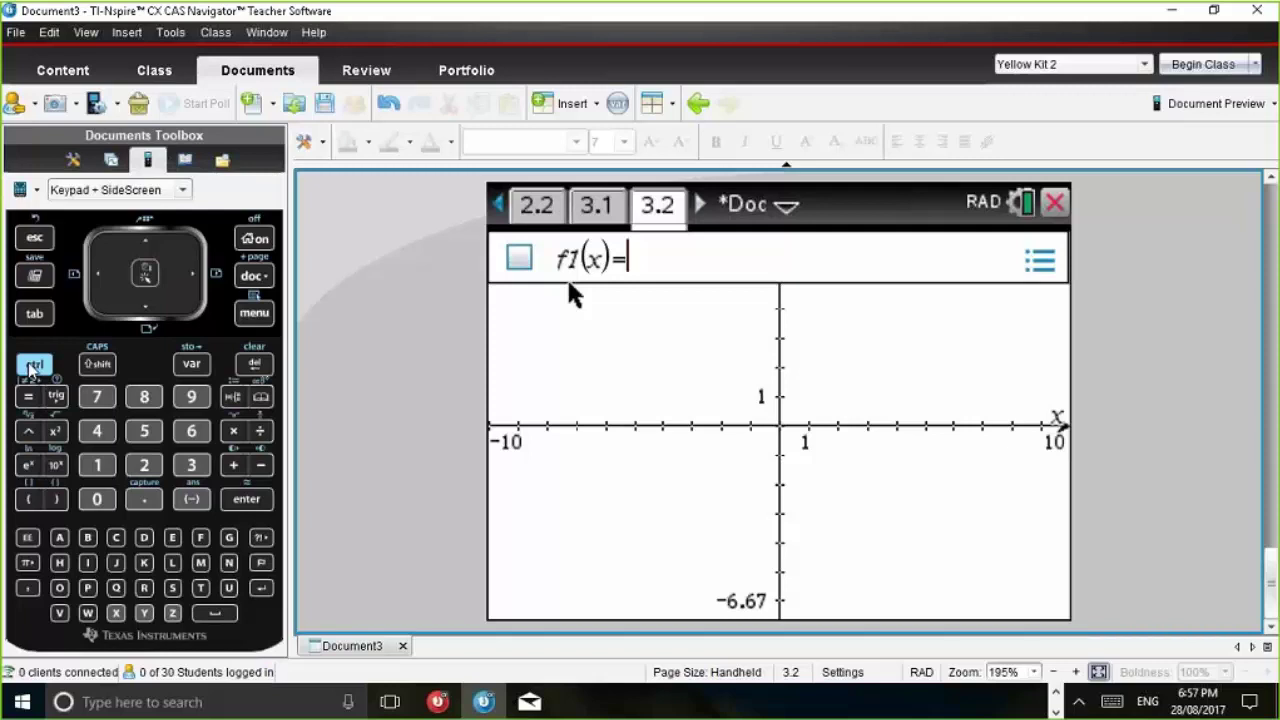
Insert problem 4 with a Calculator page and begin adding its second page.
{"action": "left_click", "coordinate": [33, 366]}
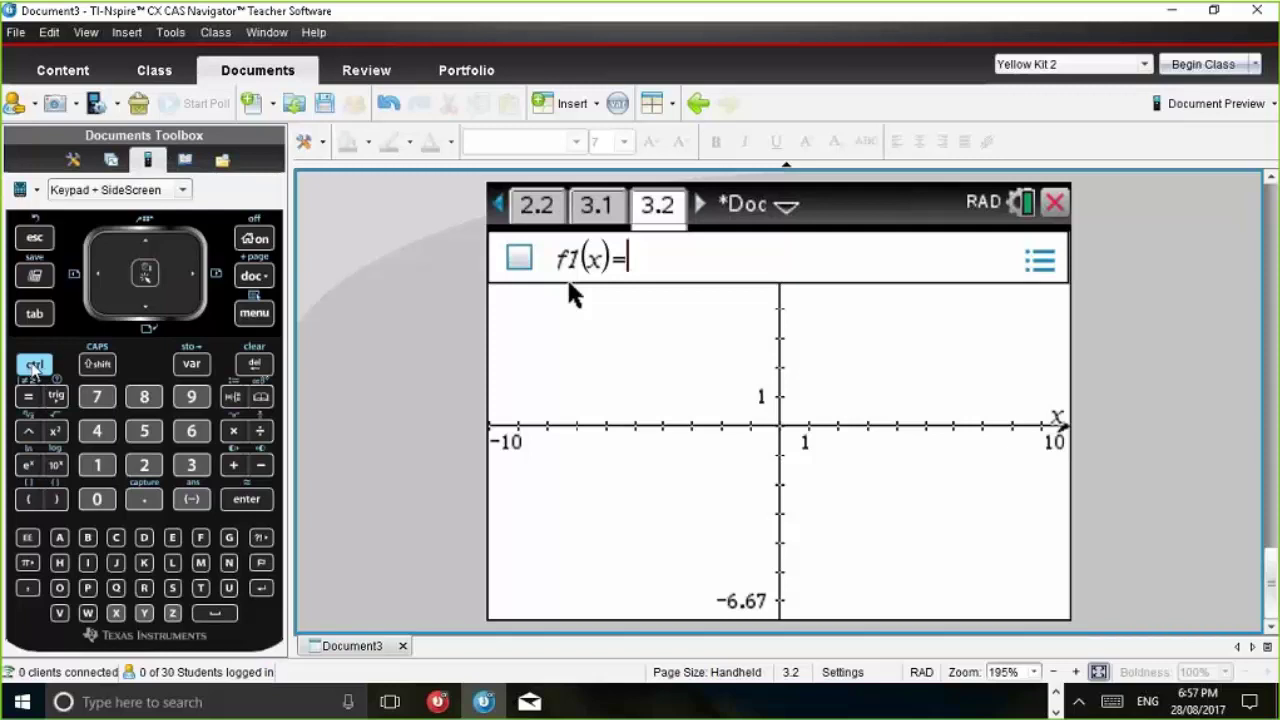
{"action": "left_click", "coordinate": [254, 277]}
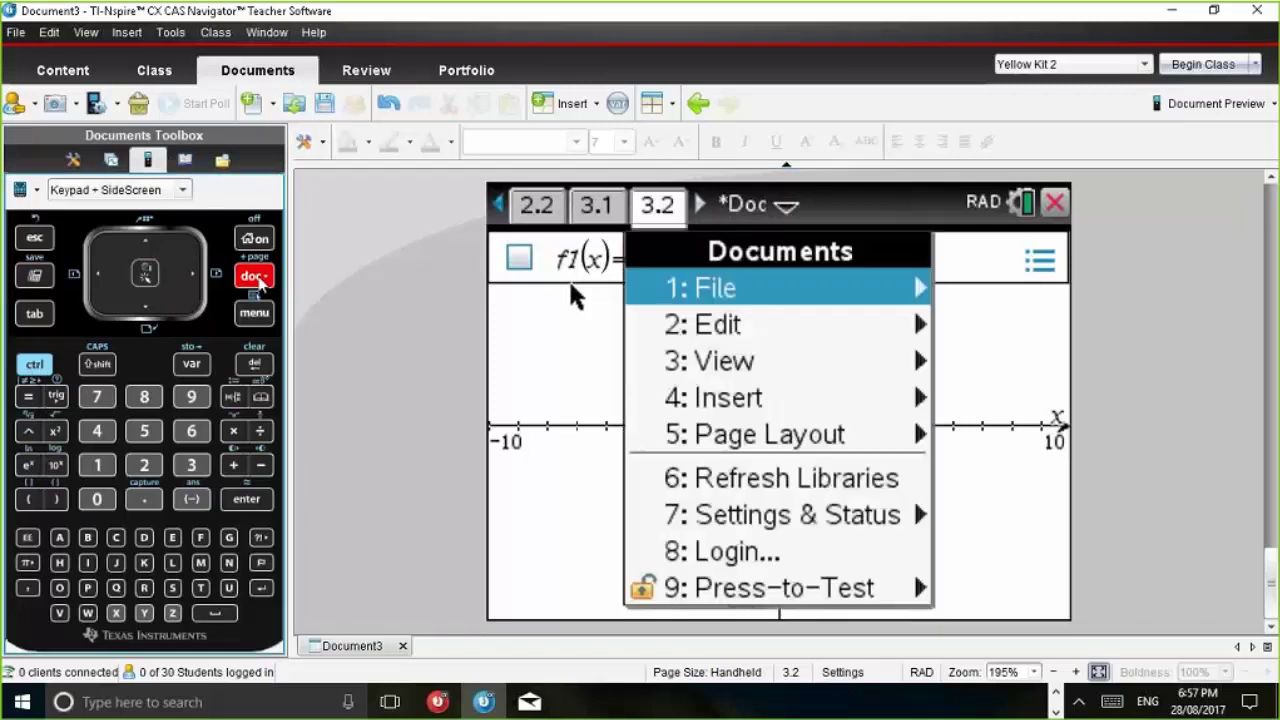
{"action": "left_click", "coordinate": [97, 431]}
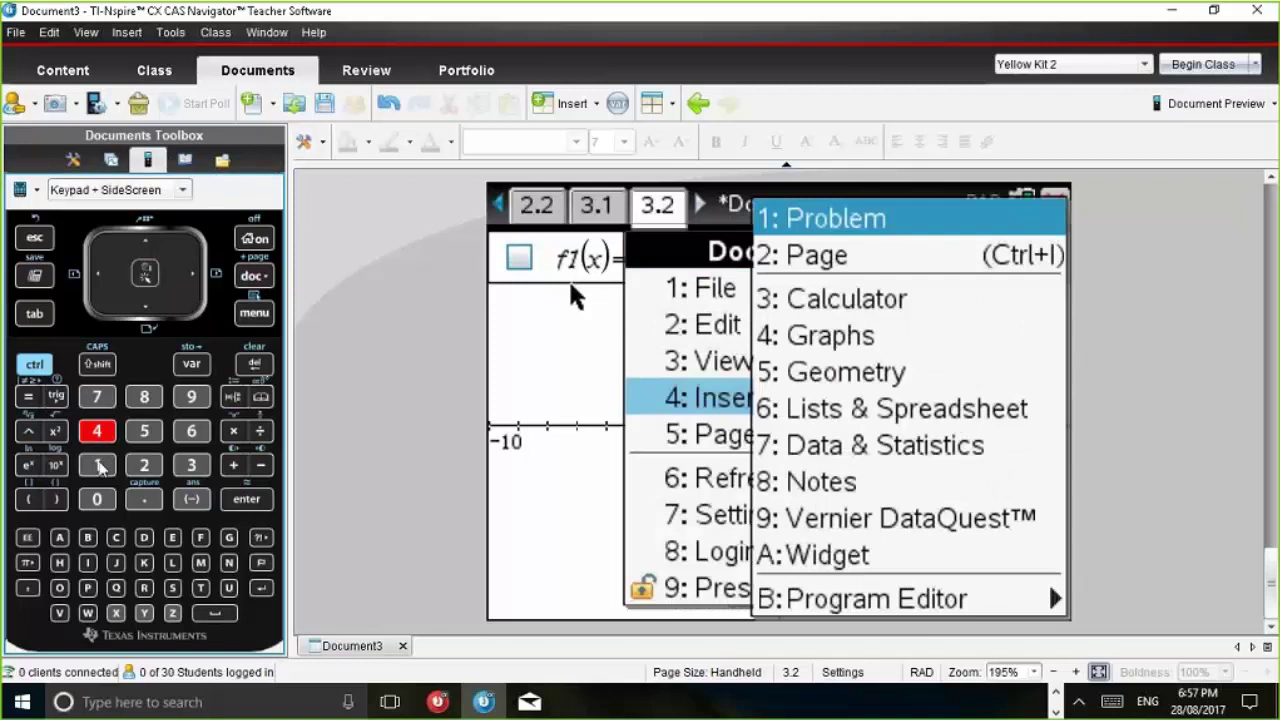
{"action": "left_click", "coordinate": [99, 464]}
{"action": "left_click", "coordinate": [98, 465]}
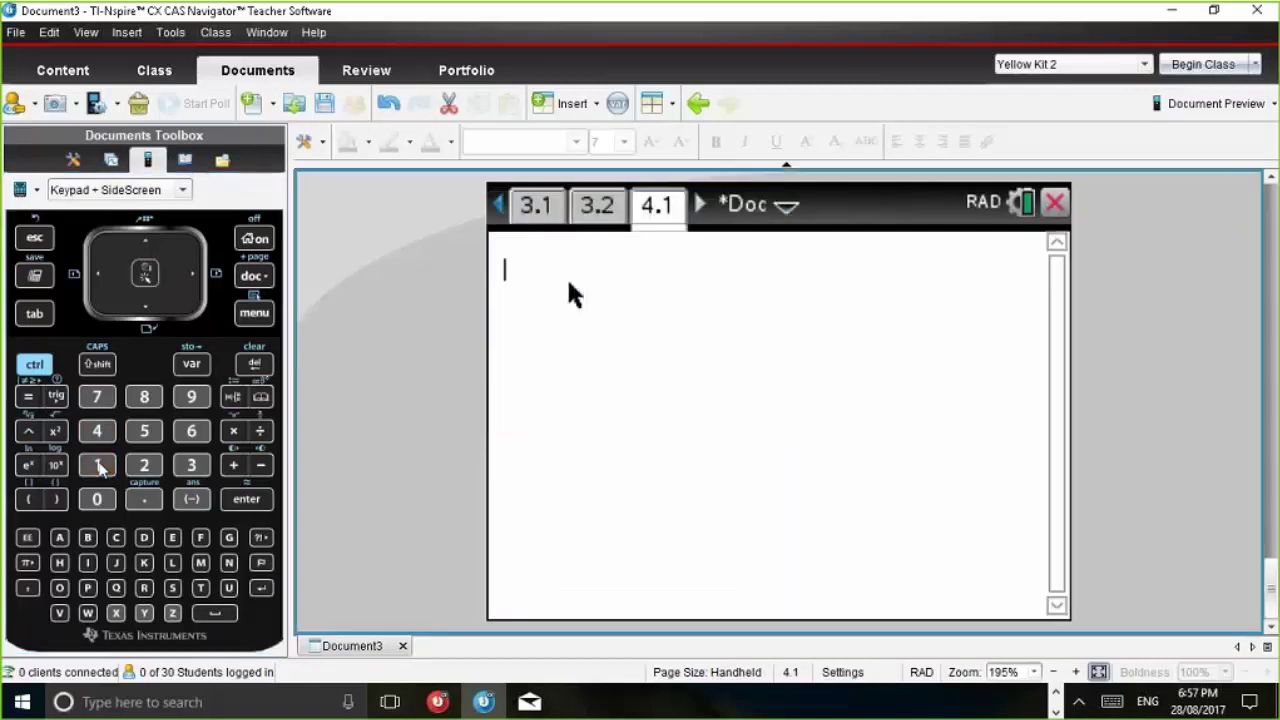
{"action": "left_click", "coordinate": [36, 366]}
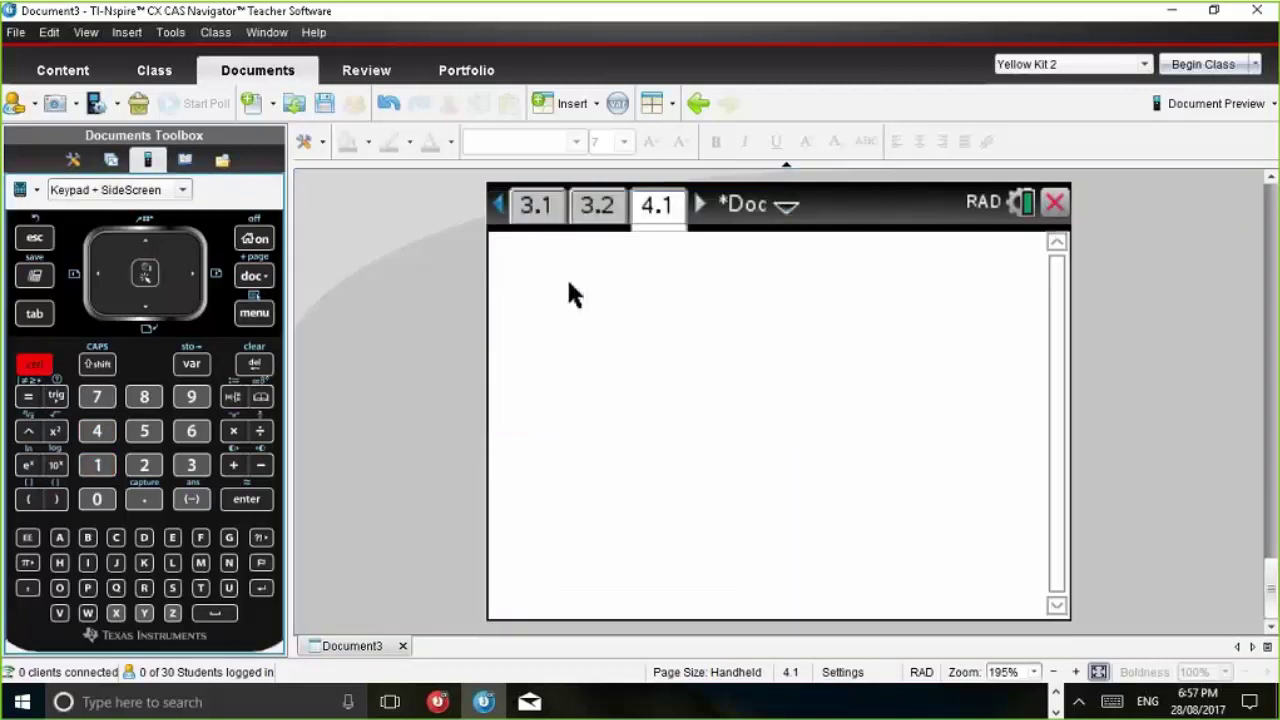
{"action": "left_click", "coordinate": [254, 276]}
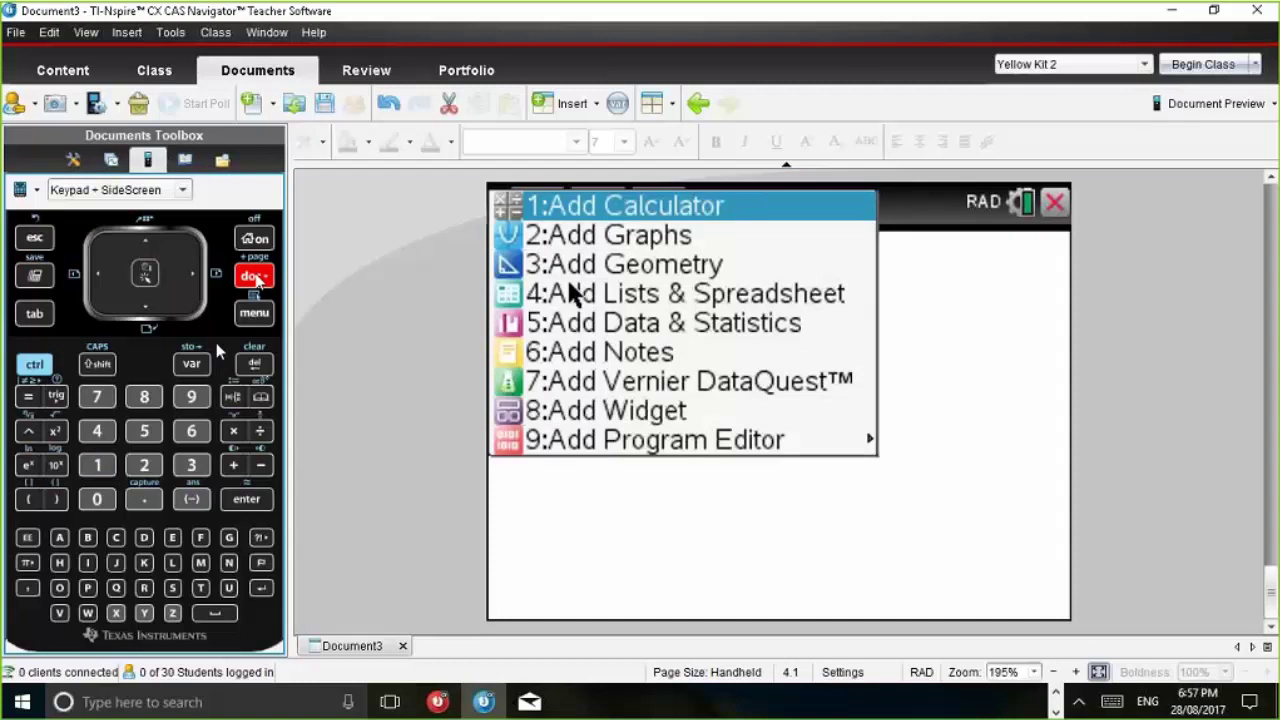
Make page 4.2 a Graphs page, then insert problem 5 with a Calculator page.
{"action": "left_click", "coordinate": [147, 467]}
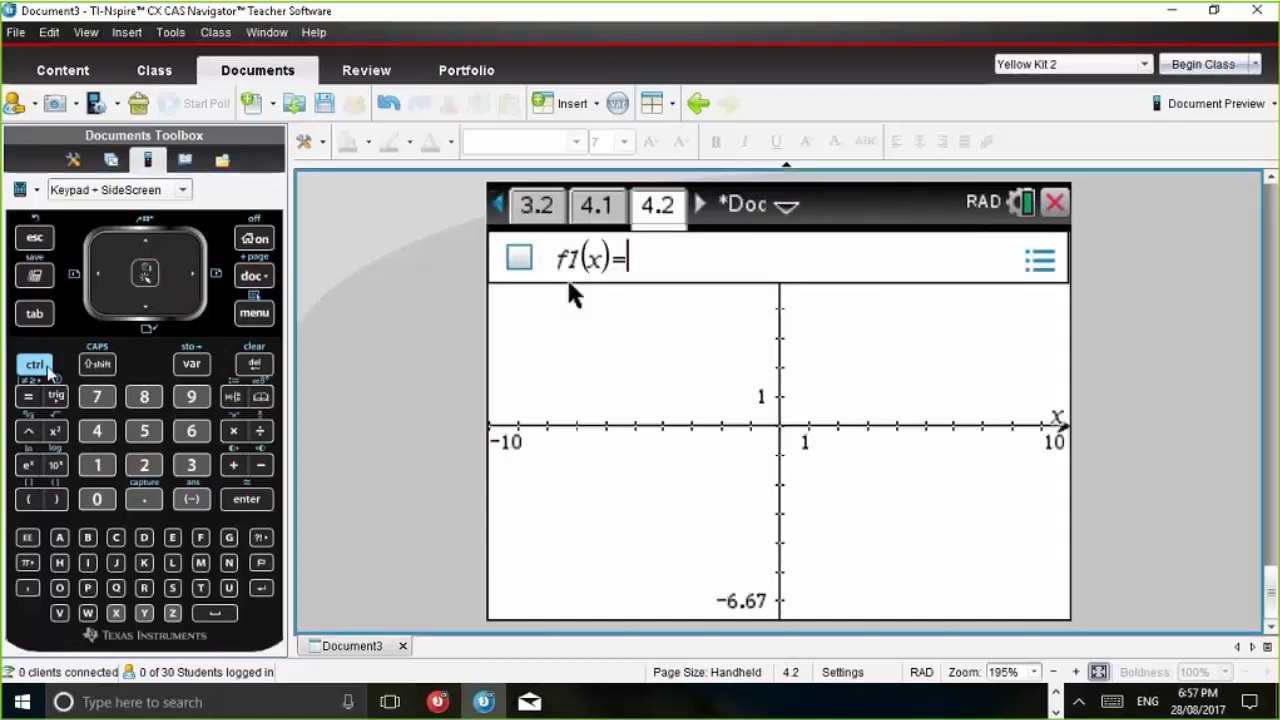
{"action": "left_click", "coordinate": [254, 277]}
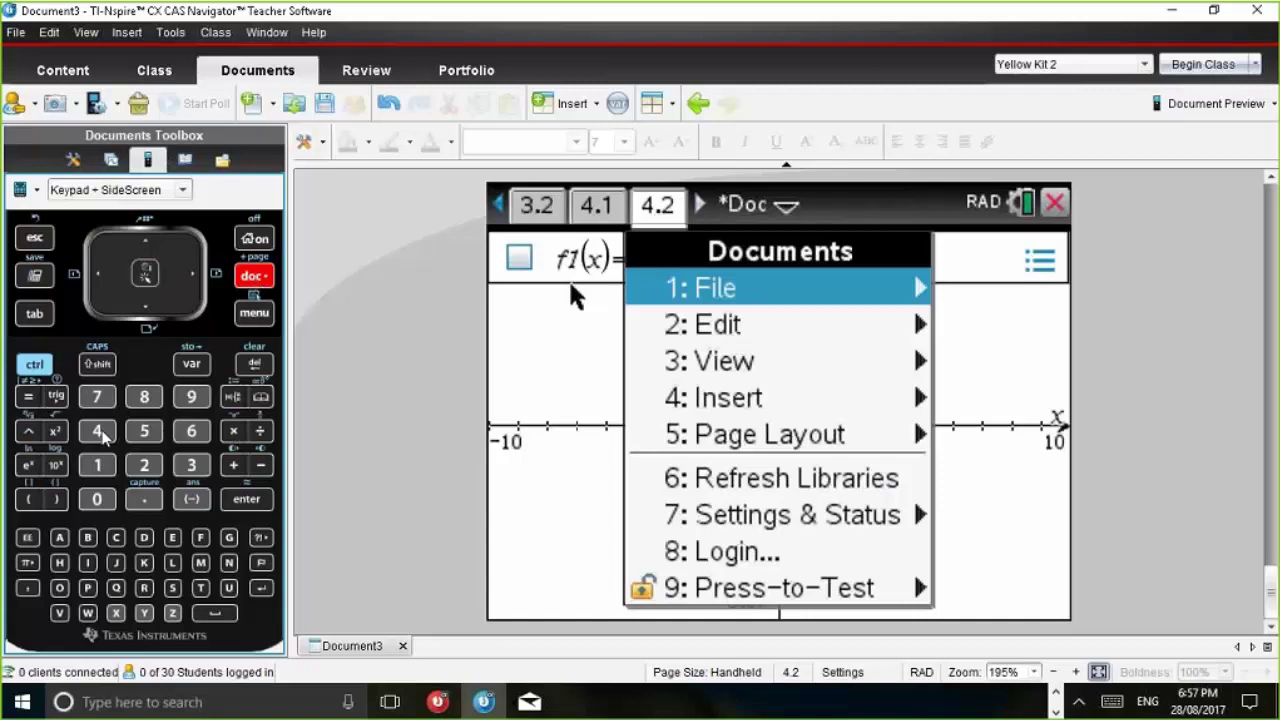
{"action": "left_click", "coordinate": [98, 433]}
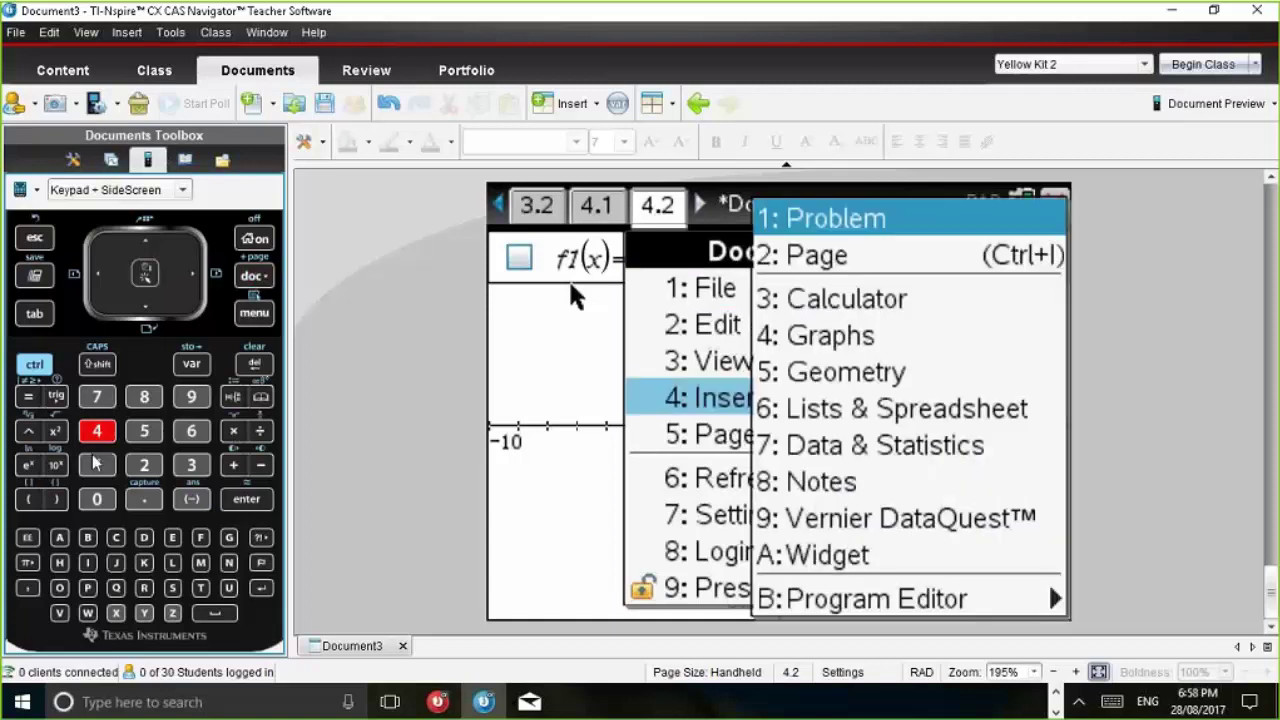
{"action": "left_click", "coordinate": [97, 464]}
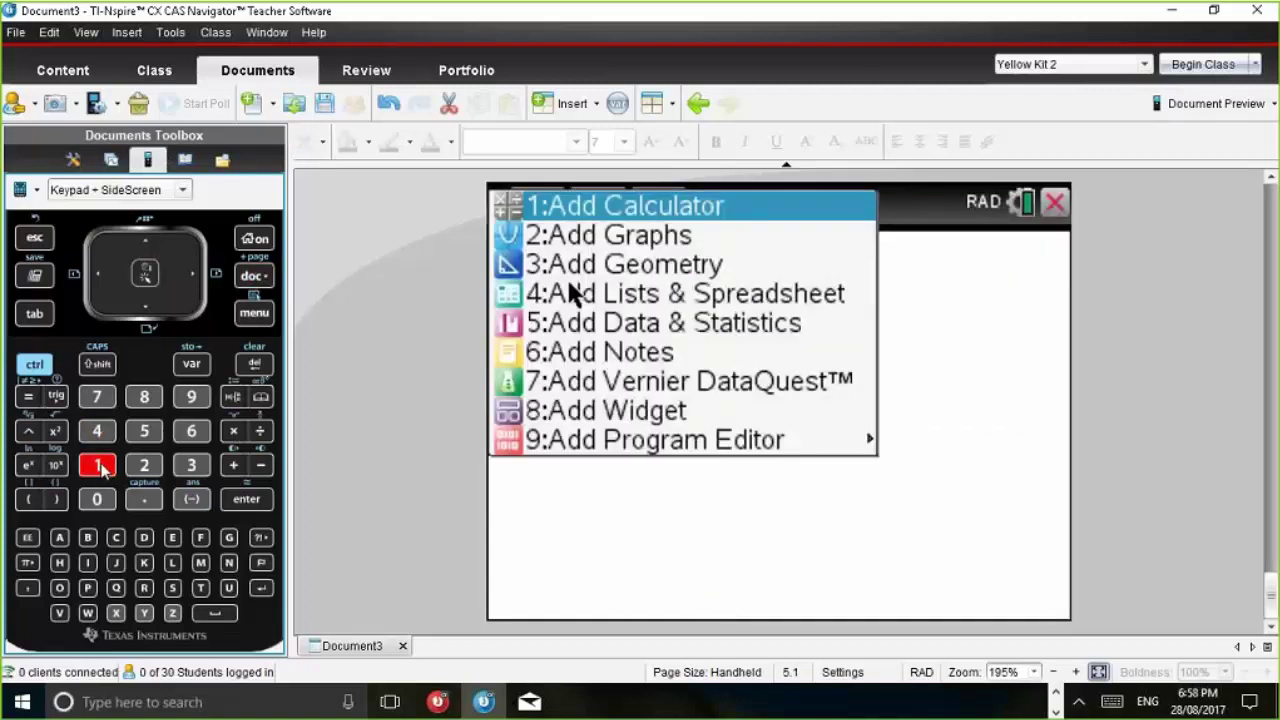
{"action": "key", "text": "Return"}
Add a Graphs page as page 5.2 of problem 5.
{"action": "left_click", "coordinate": [35, 365]}
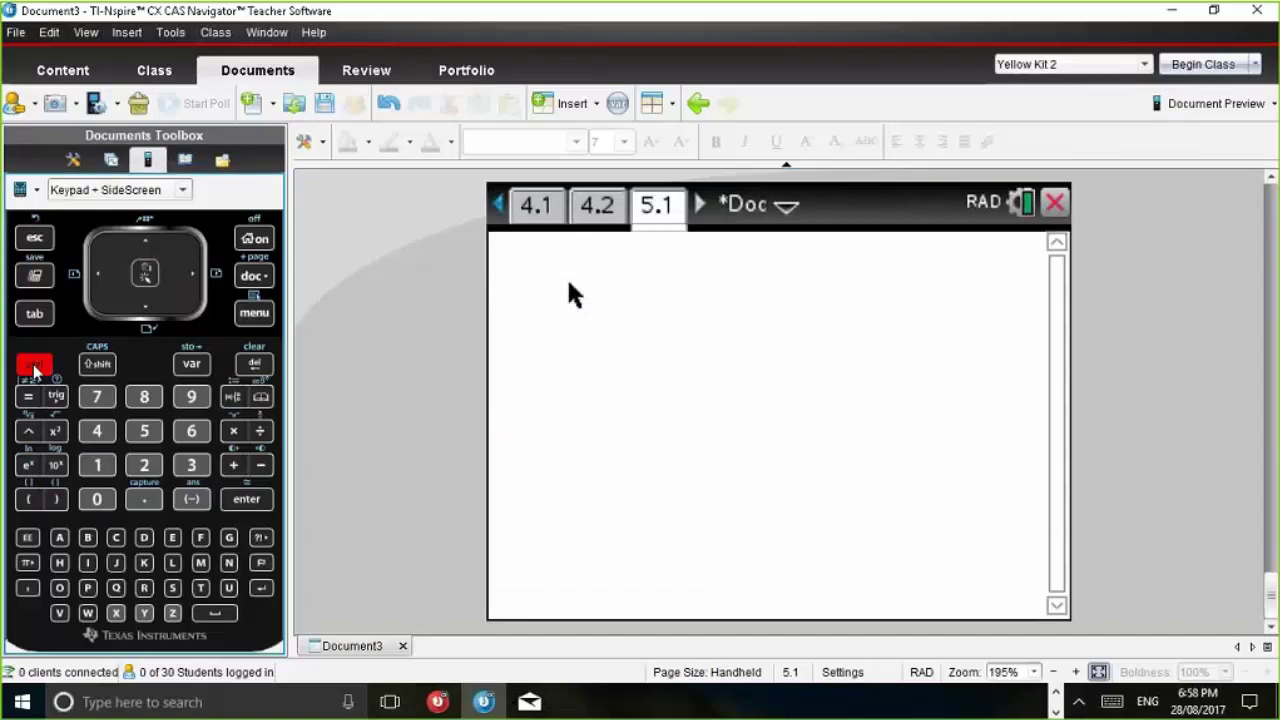
{"action": "left_click", "coordinate": [259, 280]}
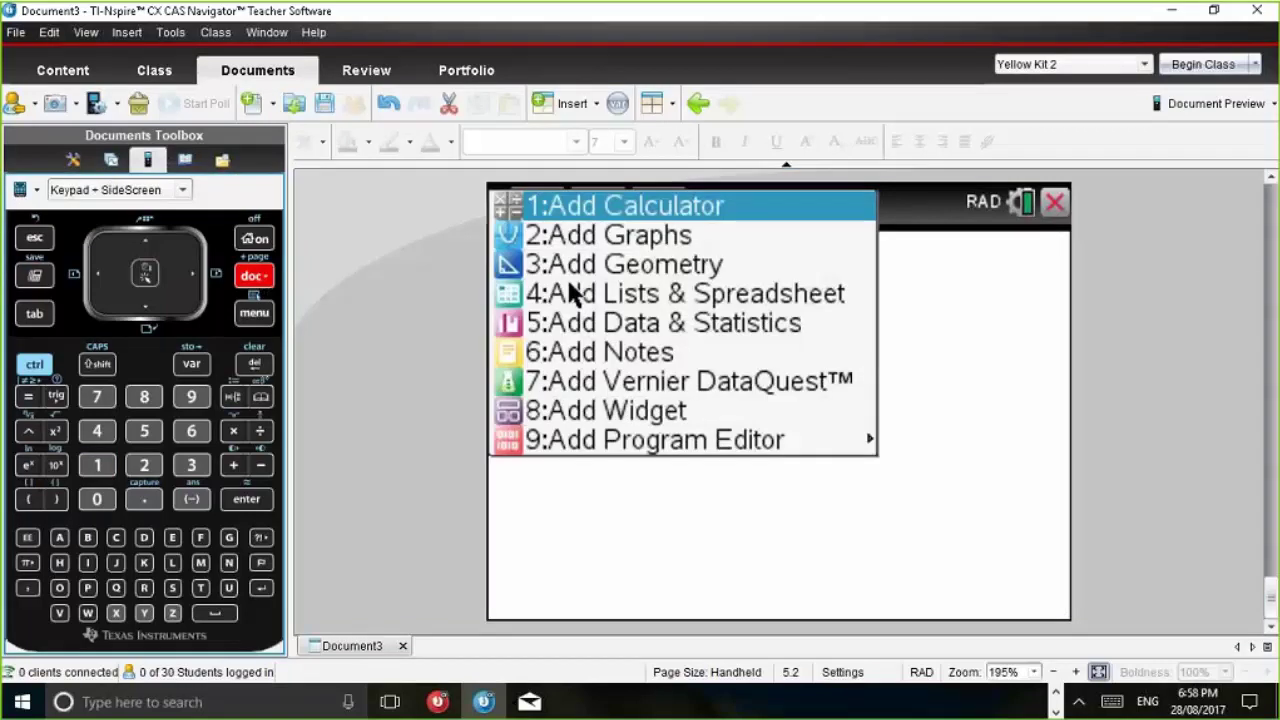
{"action": "left_click", "coordinate": [145, 465]}
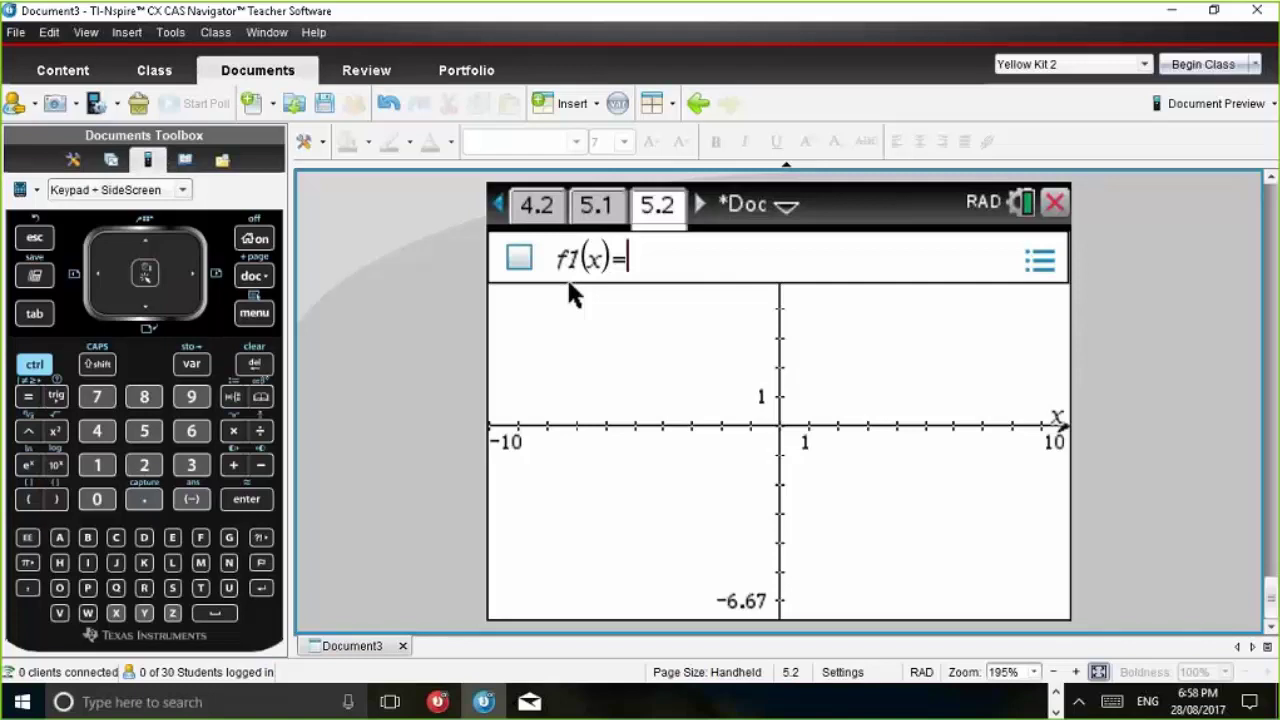
Open the page sorter and move up to select Problem 1's first page.
{"action": "left_click", "coordinate": [34, 366]}
{"action": "left_click", "coordinate": [147, 244]}
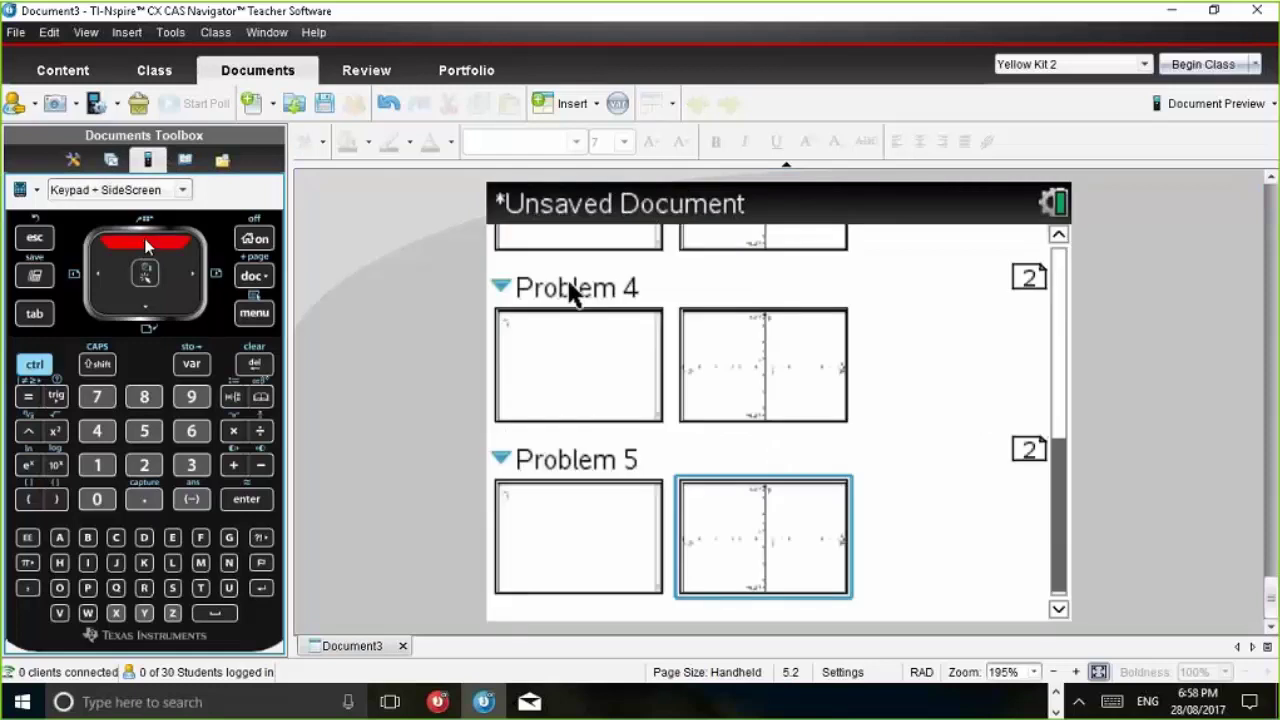
{"action": "left_click", "coordinate": [147, 244]}
{"action": "left_click", "coordinate": [147, 244]}
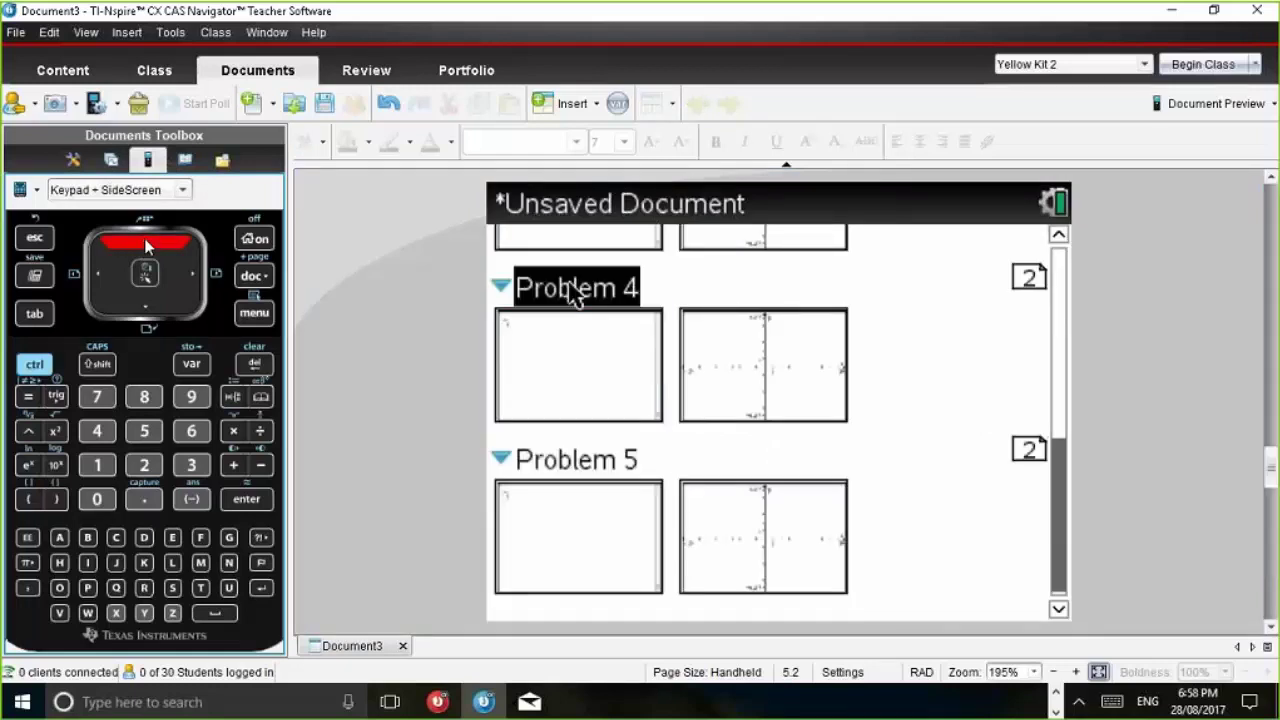
{"action": "left_click", "coordinate": [147, 244]}
{"action": "left_click", "coordinate": [147, 244]}
{"action": "left_click", "coordinate": [147, 244]}
{"action": "left_click", "coordinate": [147, 244]}
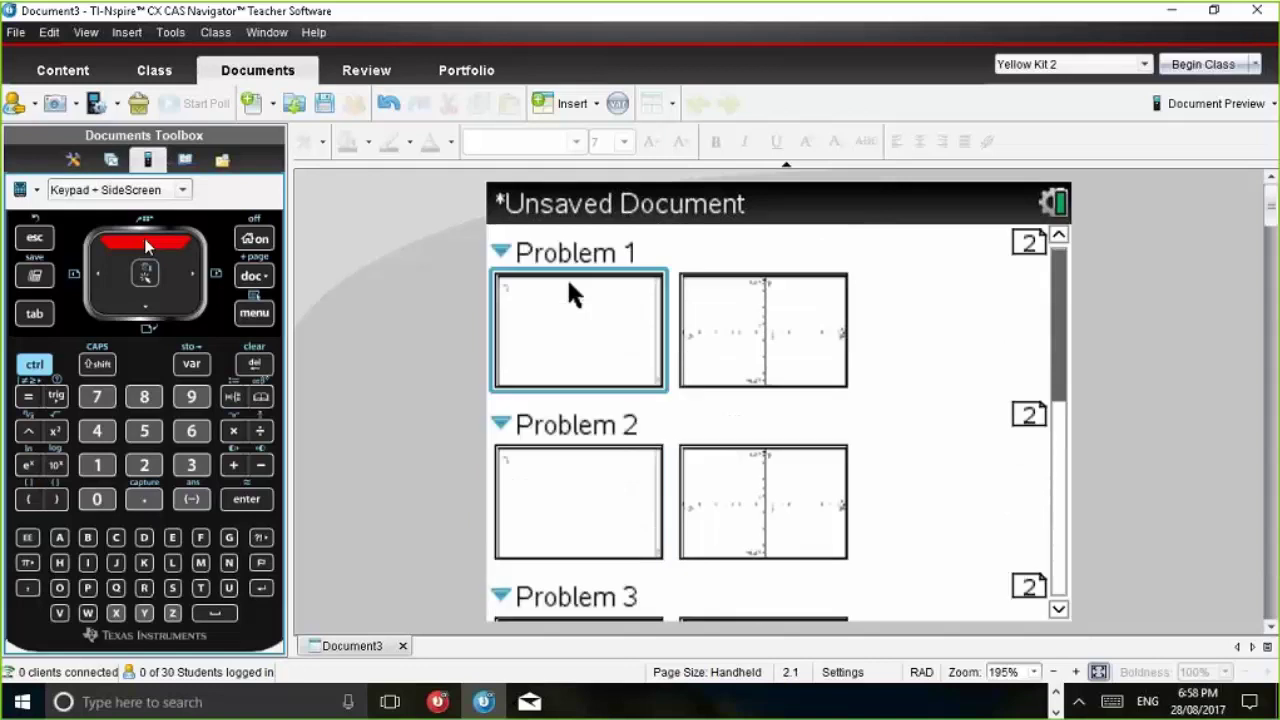
{"action": "left_click", "coordinate": [147, 244]}
{"action": "key", "text": "Down"}
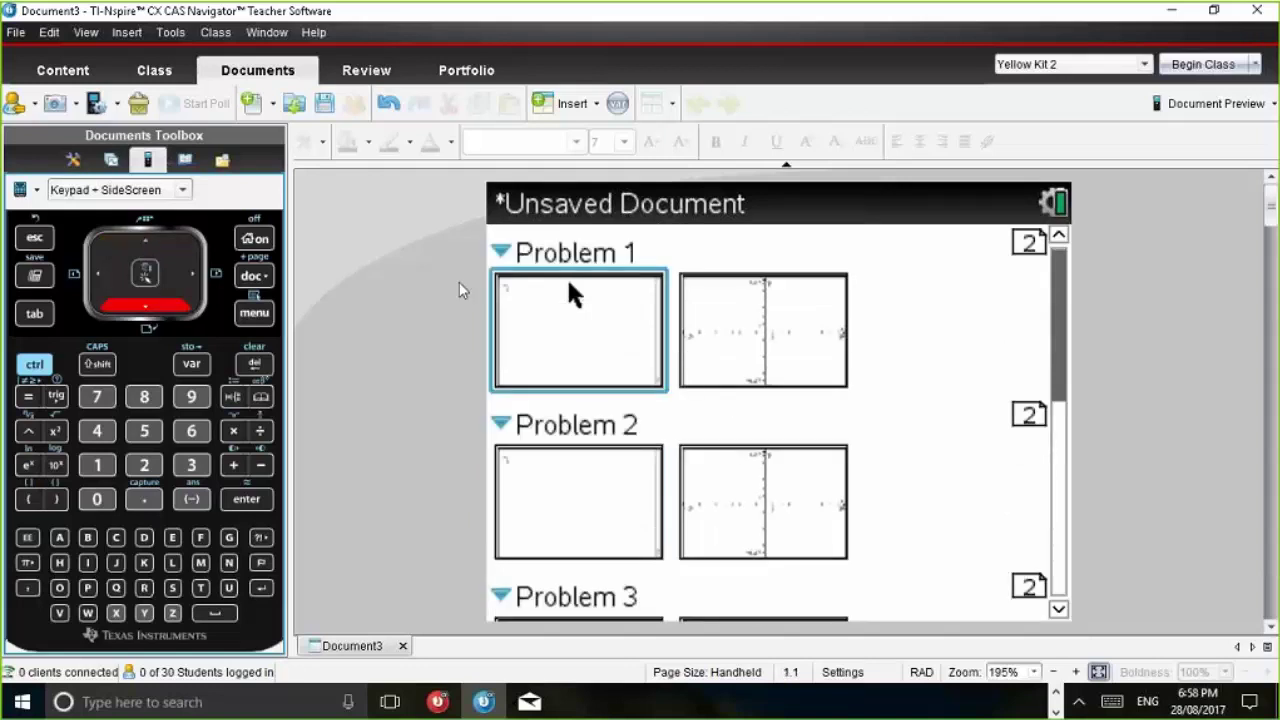
On page 1.1, define f(x):=x^2−7x+12 and evaluate f(2), giving 2.
{"action": "double_click", "coordinate": [589, 324]}
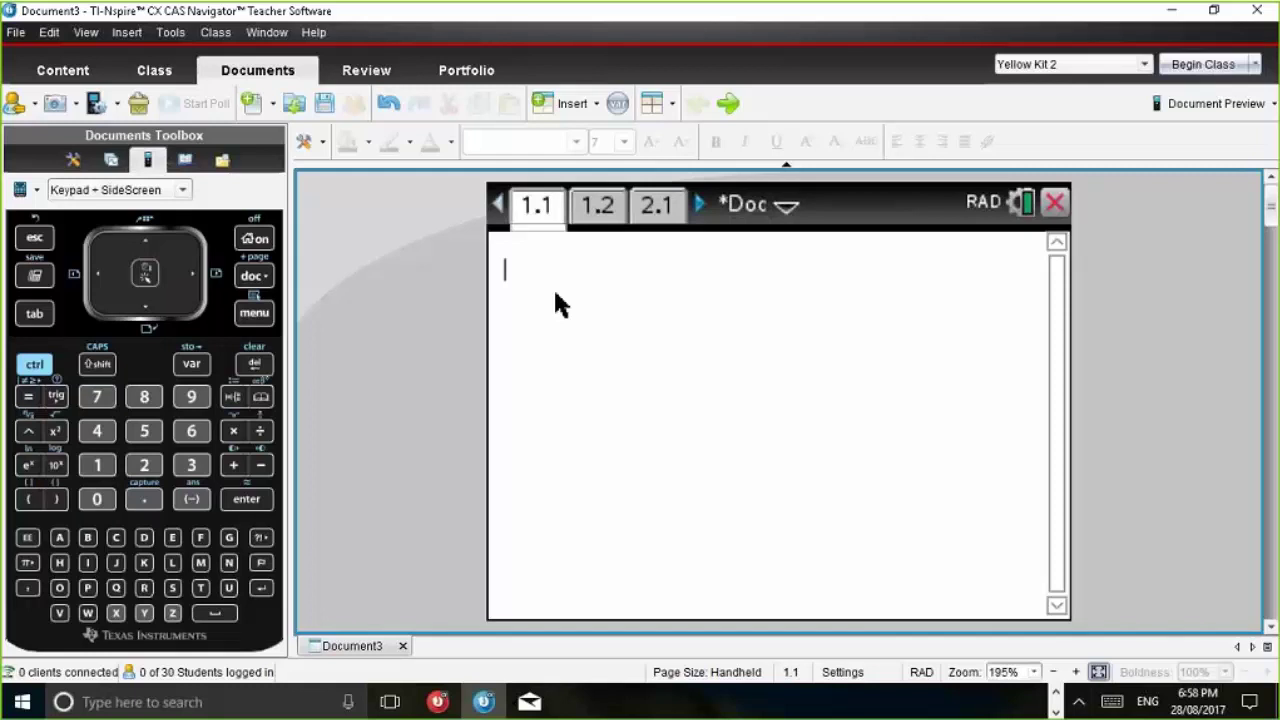
{"action": "type", "text": "f(x)"}
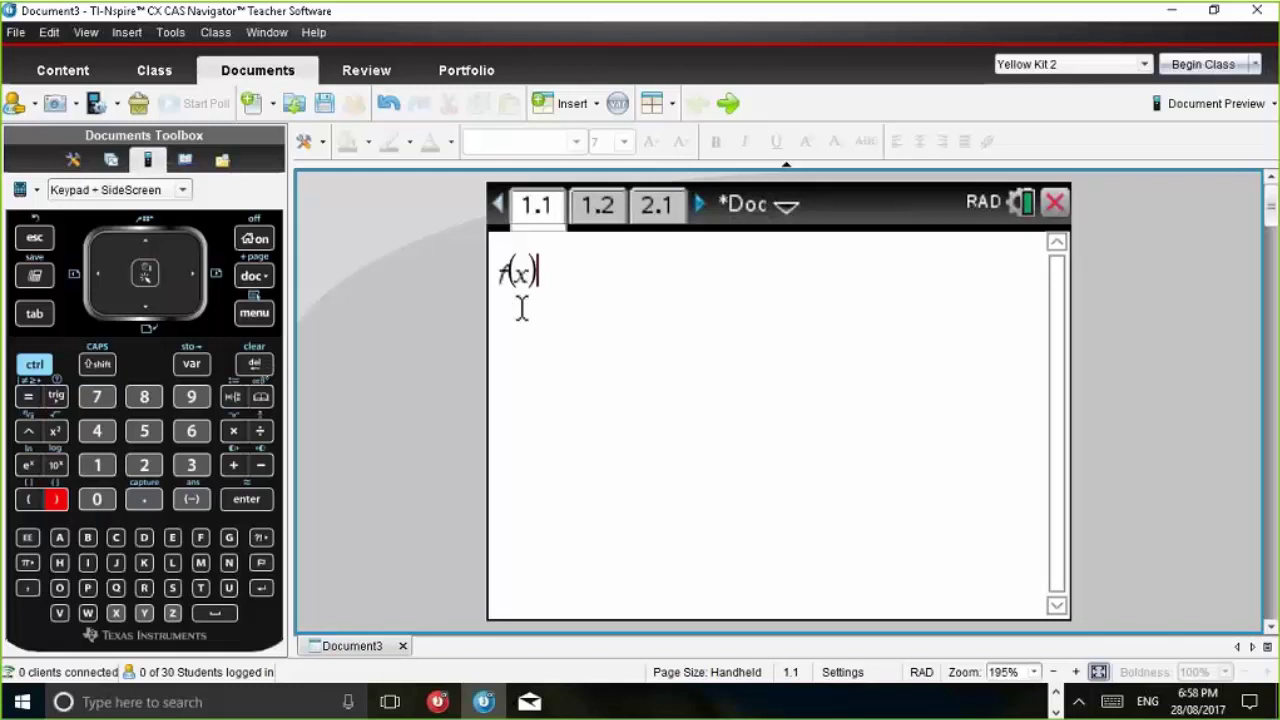
{"action": "left_click", "coordinate": [35, 366]}
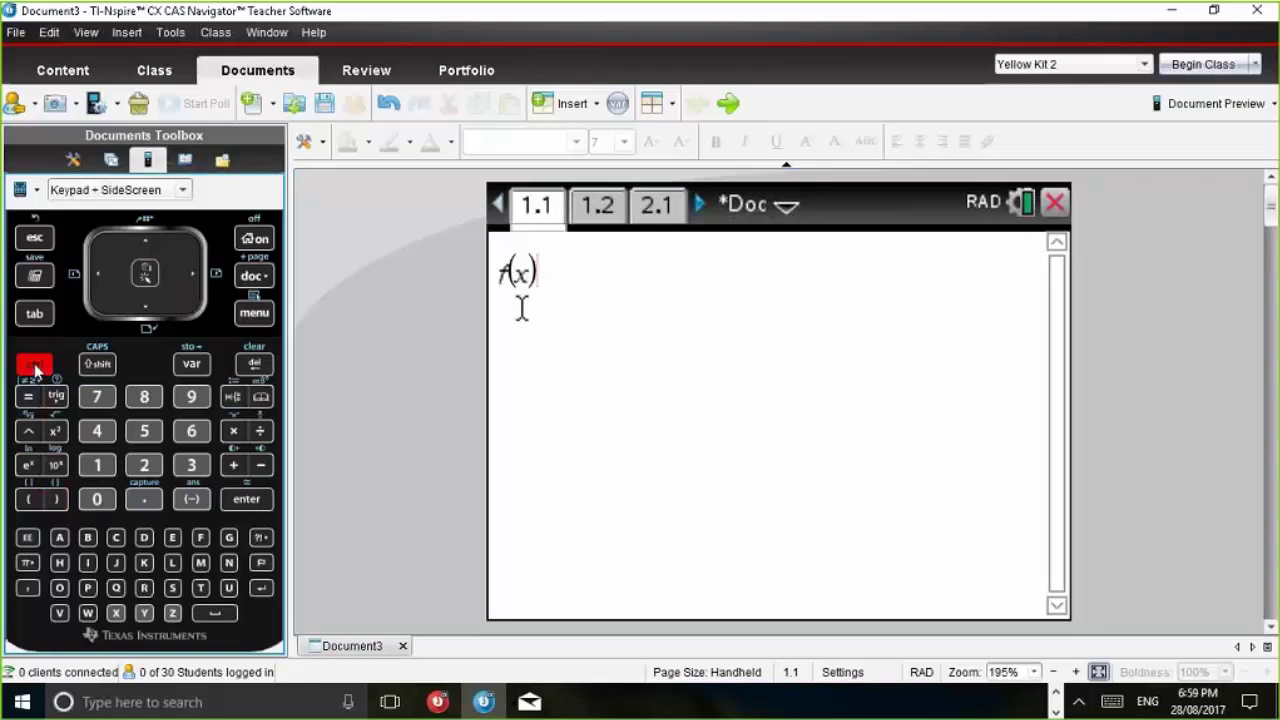
{"action": "left_click", "coordinate": [232, 397]}
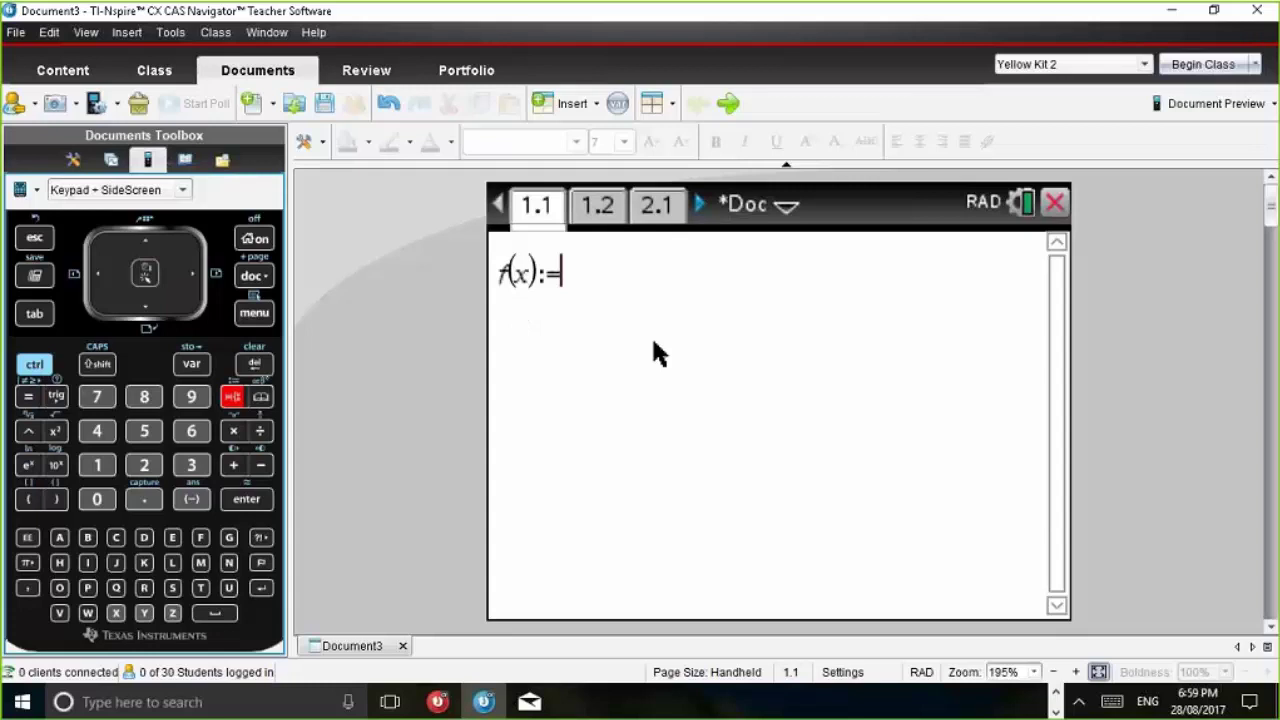
{"action": "type", "text": "x"}
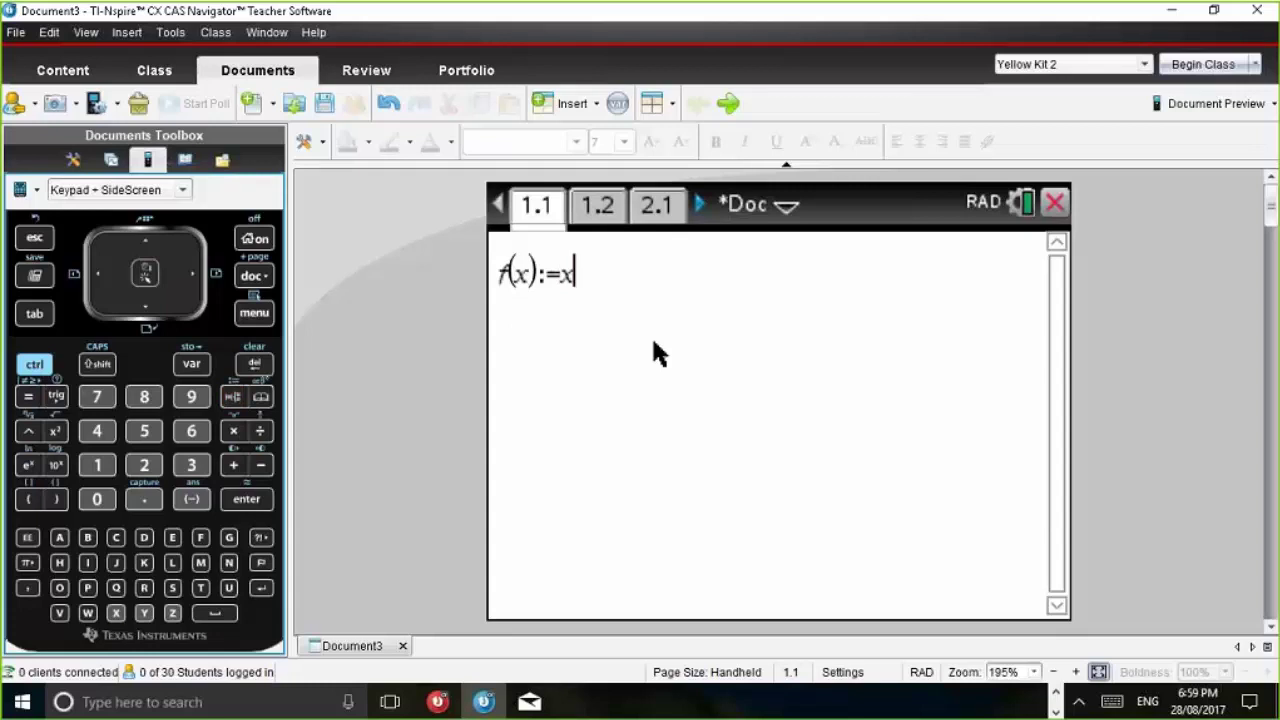
{"action": "type", "text": "^2"}
{"action": "key", "text": "Right"}
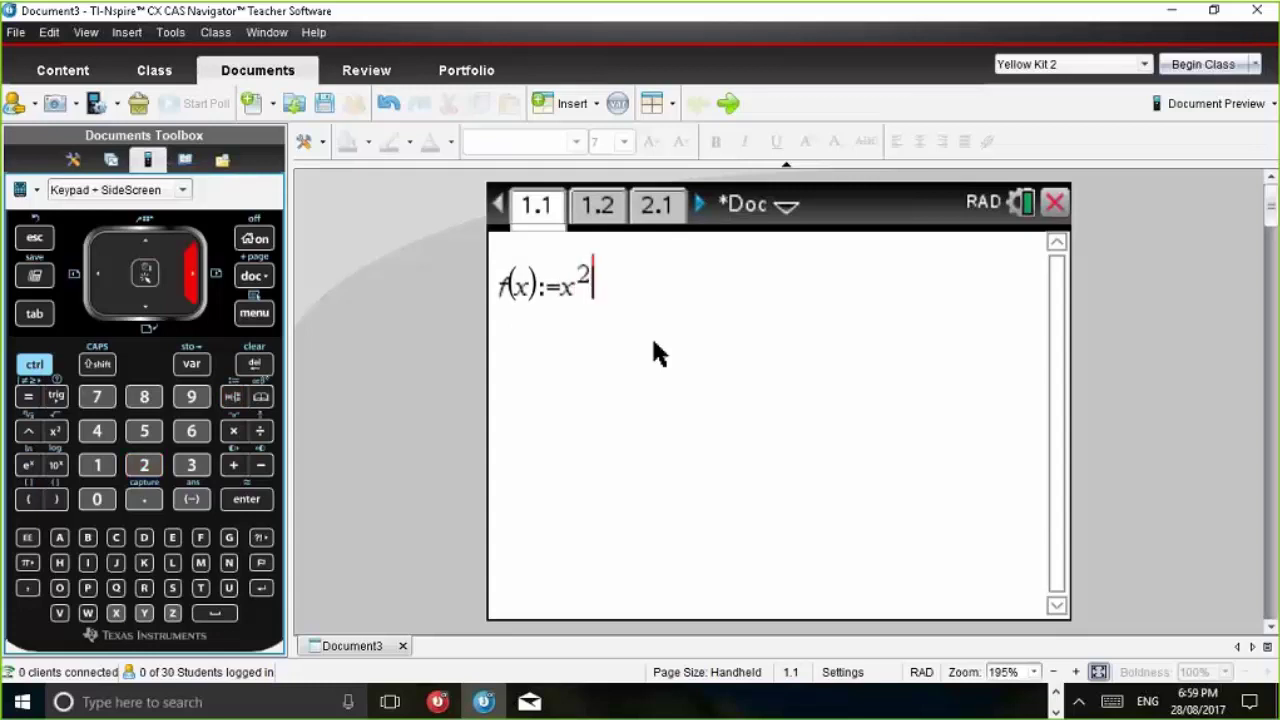
{"action": "type", "text": "-7"}
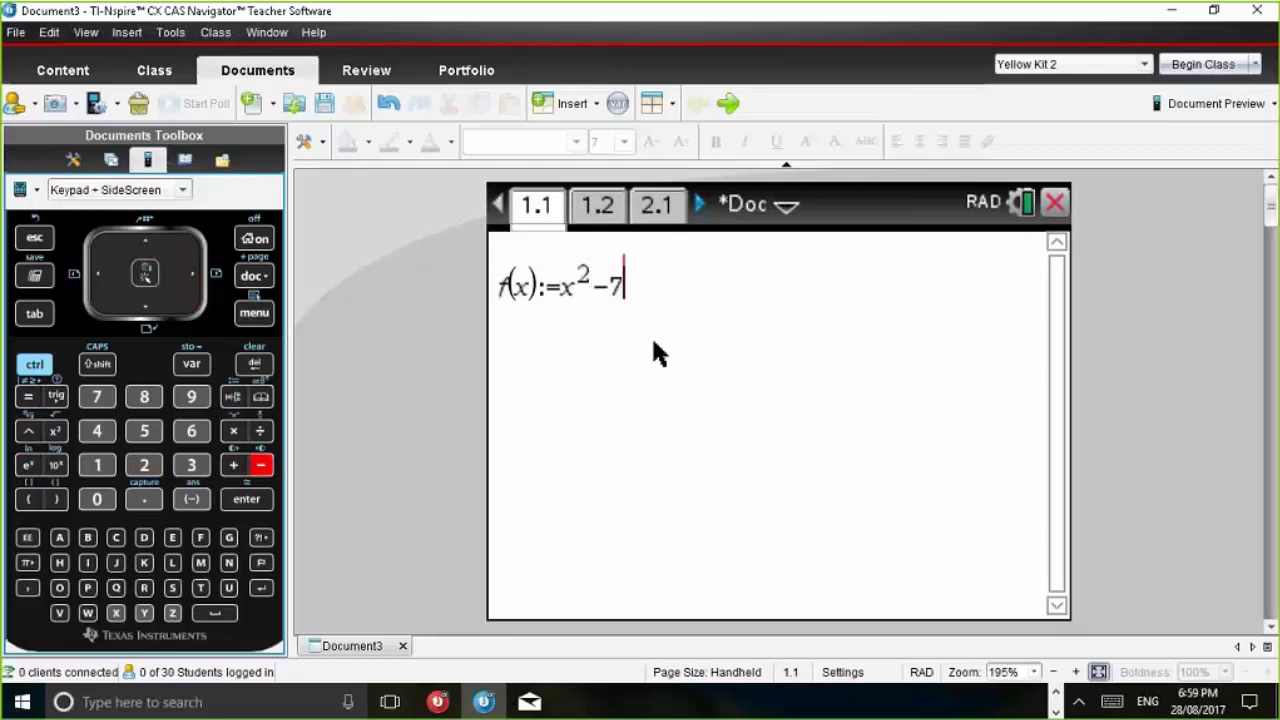
{"action": "type", "text": "x+12"}
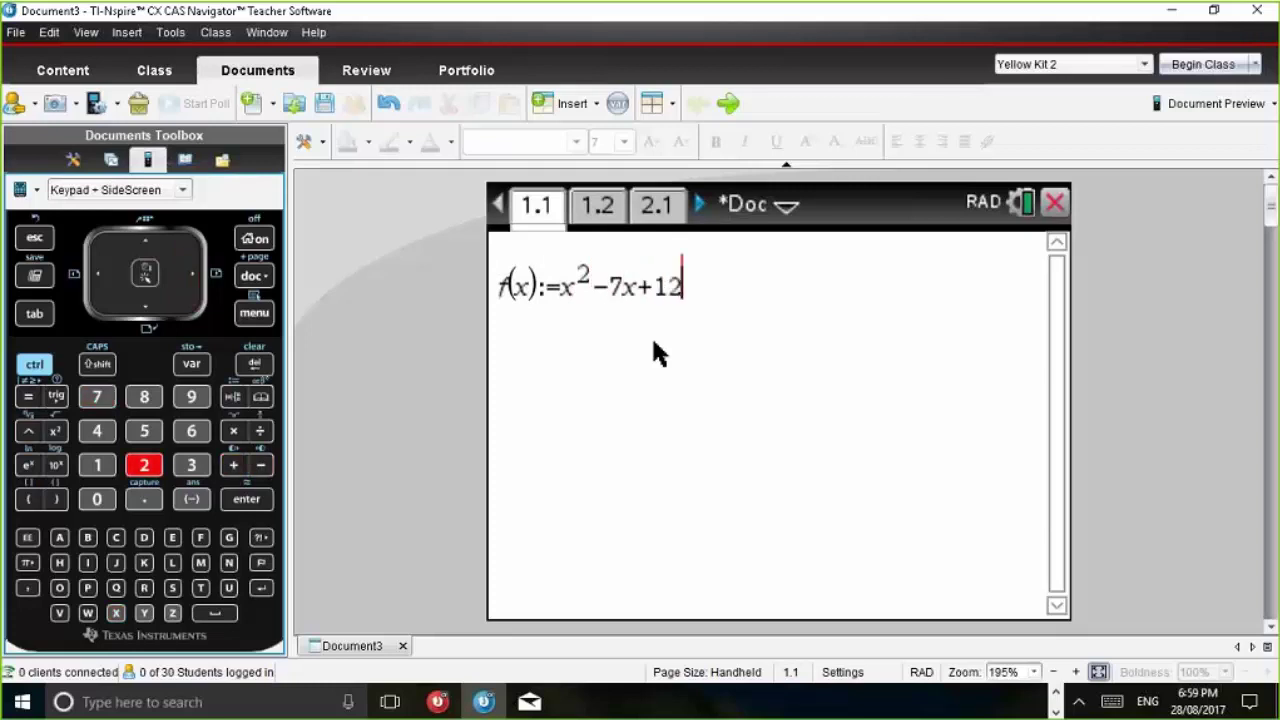
{"action": "key", "text": "Return"}
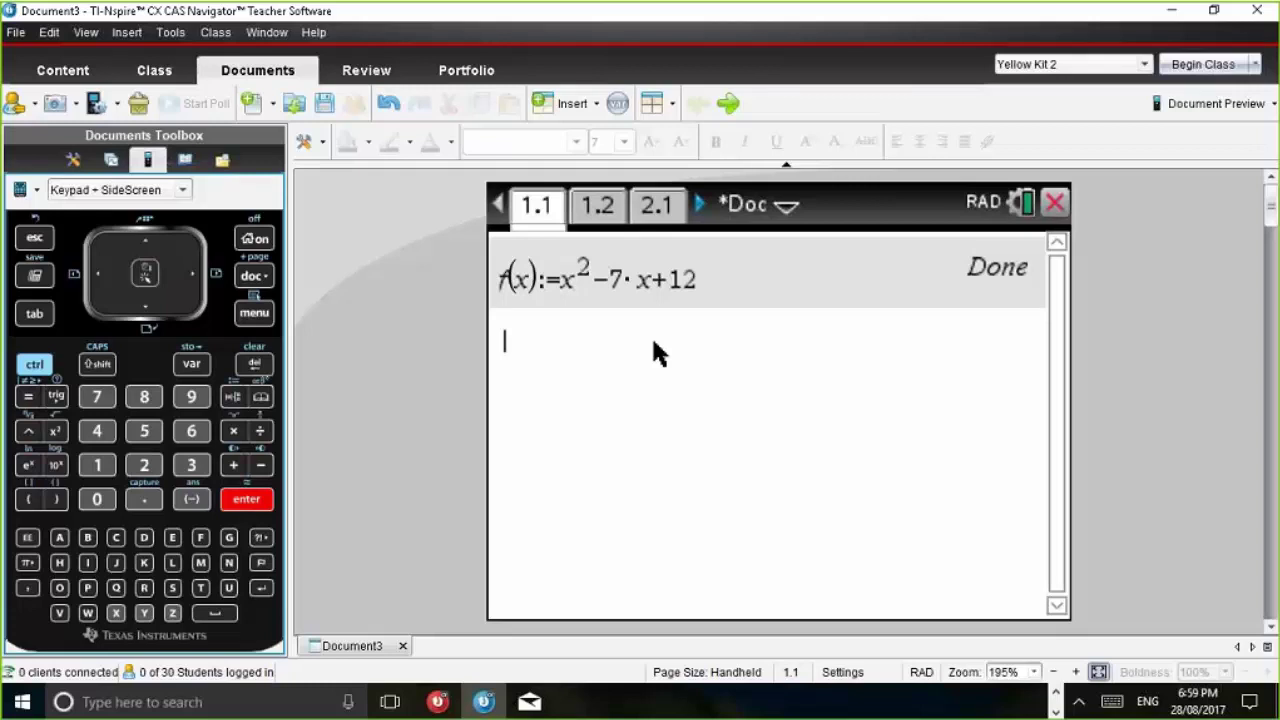
{"action": "type", "text": "f(2"}
{"action": "key", "text": "Return"}
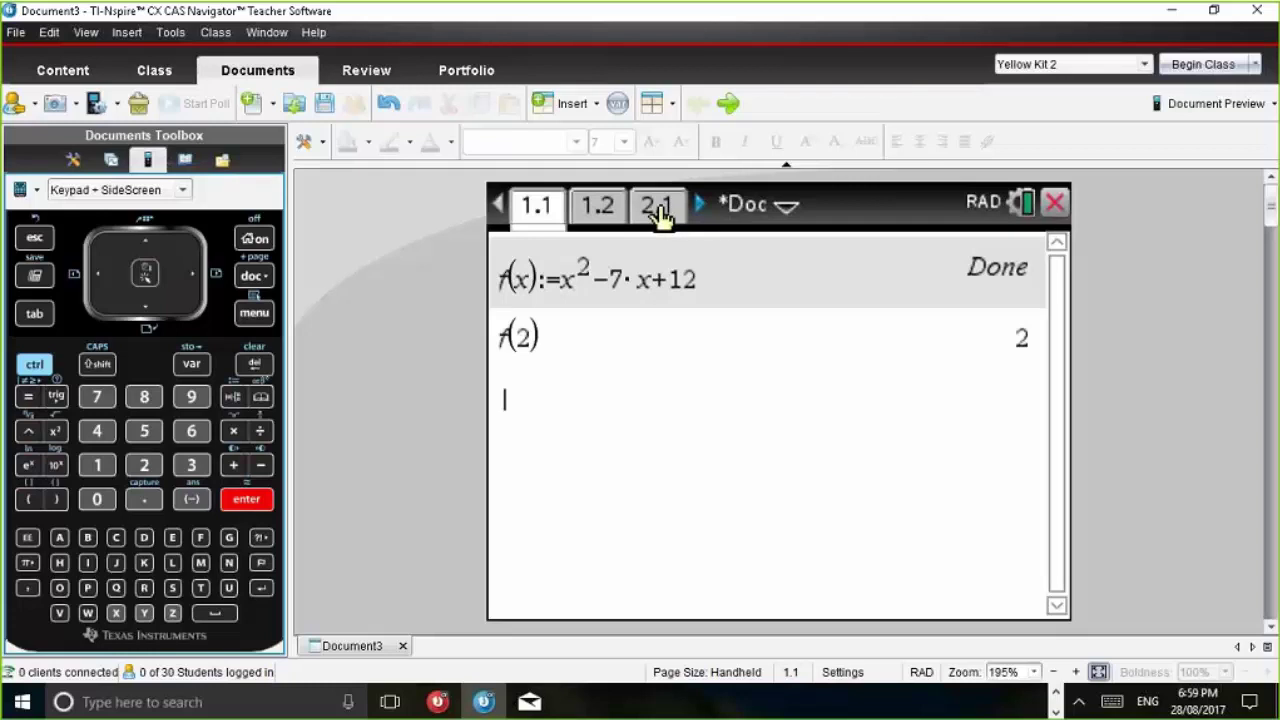
On Calculator page 2.1, enter f(x), which comes back unevaluated.
{"action": "left_click", "coordinate": [657, 207]}
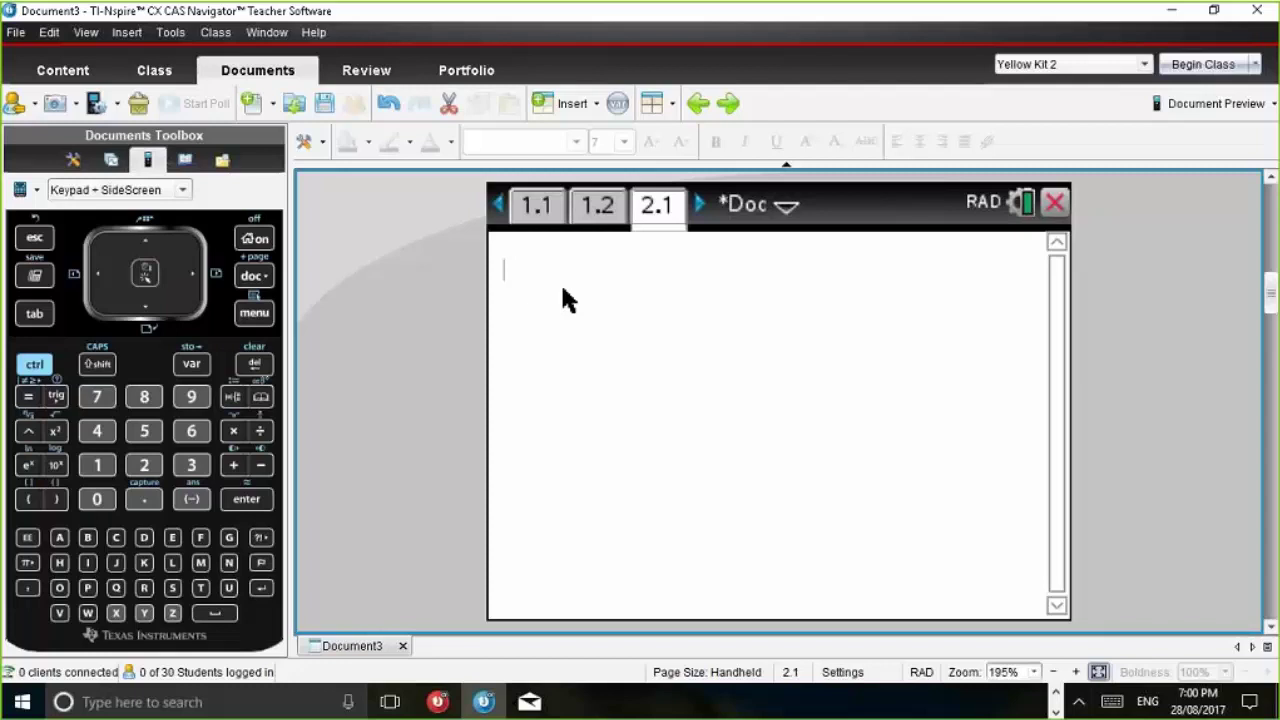
{"action": "type", "text": "/(x)"}
{"action": "key", "text": "Return"}
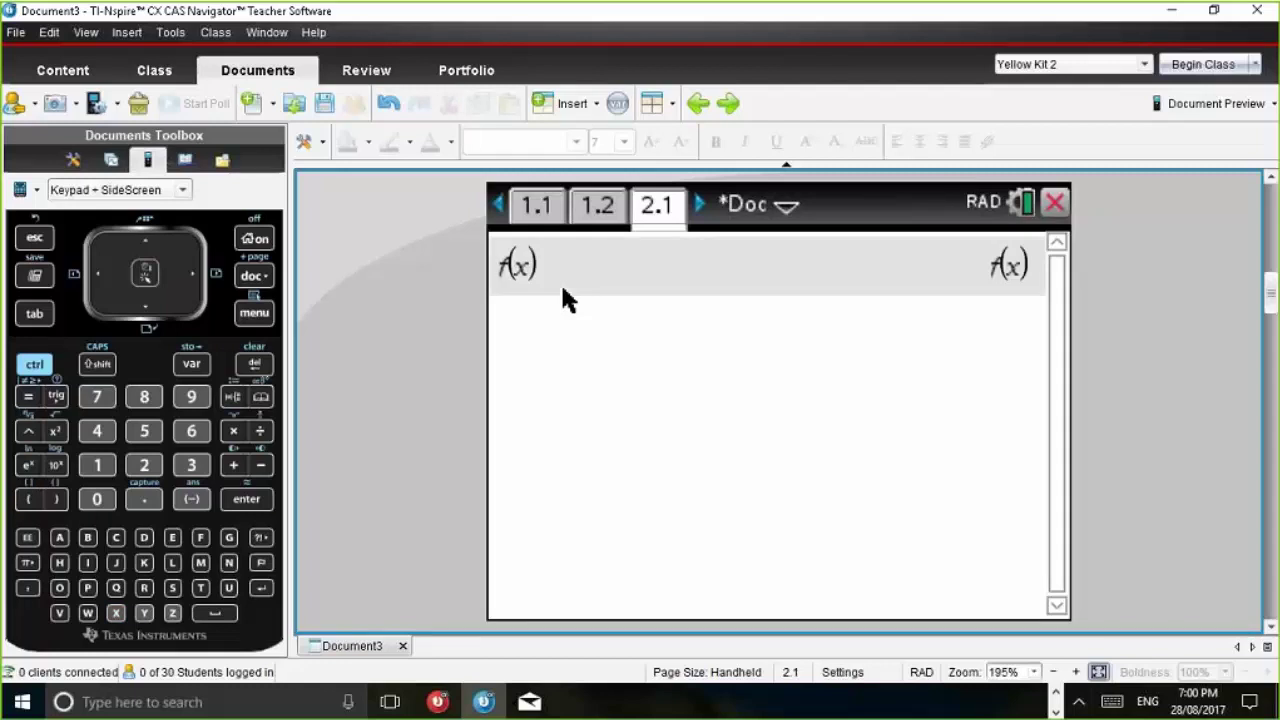
{"action": "key", "text": "Return"}
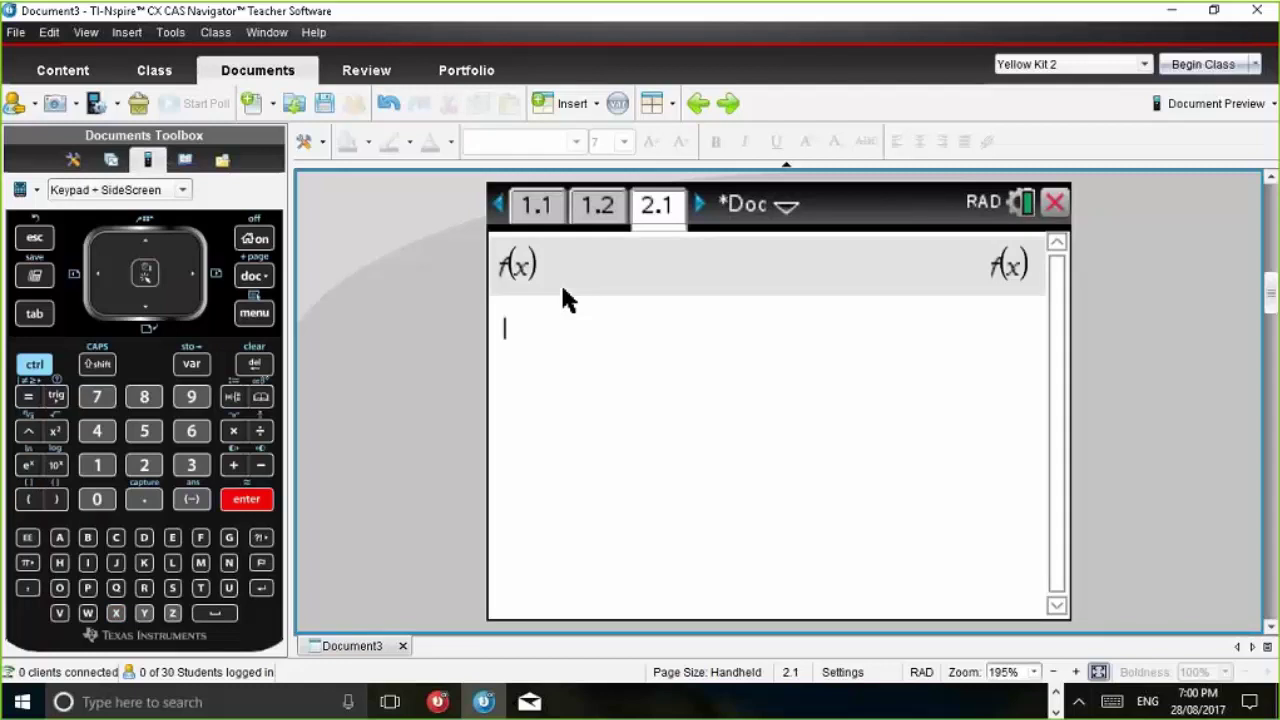